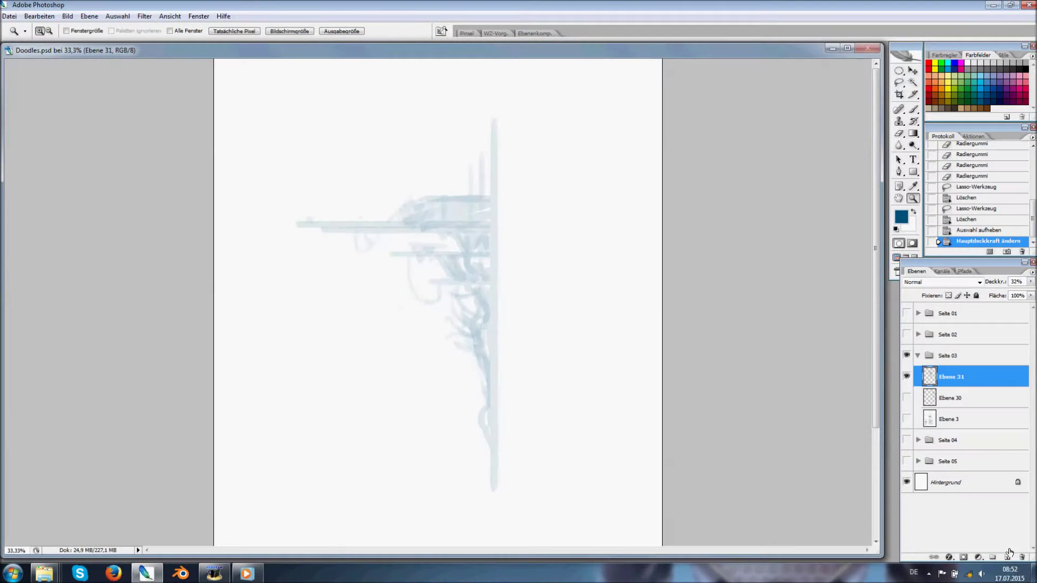
# - Lower the opacity of sketch layer Ebene 31 and add empty layer Ebene 32 above it
pyautogui.hotkey('ctrl', 'shift', 'alt', 'n')
pyautogui.click(482, 271)
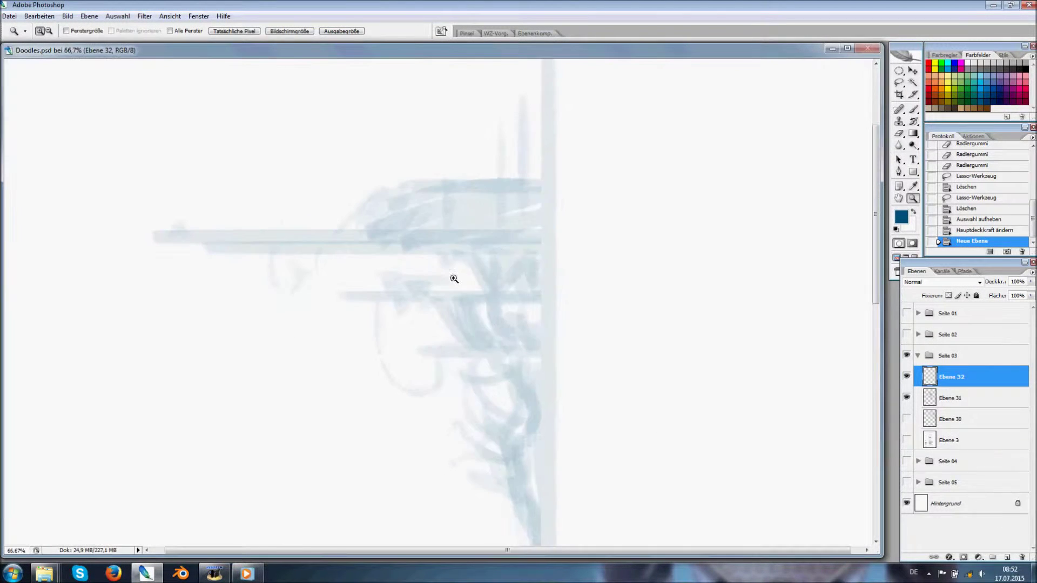
# - Paint several long horizontal blue platform strokes across the faded sketch, undoing one stray stroke
pyautogui.press('b')
pyautogui.rightClick(470, 280)
pyautogui.hotkey('ctrl', 'alt', '0')
pyautogui.moveTo(243, 296); pyautogui.dragTo(596, 297)
pyautogui.moveTo(103, 238)
pyautogui.mouseDown()
pyautogui.moveTo(675, 237)
pyautogui.moveTo(650, 236)
pyautogui.moveTo(780, 246)
pyautogui.mouseUp()
pyautogui.hotkey('ctrl', 'z')
pyautogui.moveTo(218, 261); pyautogui.dragTo(727, 261)
pyautogui.moveTo(433, 334)
pyautogui.mouseDown()
pyautogui.moveTo(362, 205)
pyautogui.moveTo(703, 207)
pyautogui.mouseUp()
pyautogui.moveTo(443, 282)
pyautogui.mouseDown()
pyautogui.moveTo(703, 283)
pyautogui.moveTo(692, 279)
pyautogui.mouseUp()
pyautogui.moveTo(692, 280); pyautogui.dragTo(605, 92)
# - Lasso the cliff column below the platforms and fill it with a large blue brush
pyautogui.press('l')
pyautogui.moveTo(468, 99); pyautogui.dragTo(504, 215)
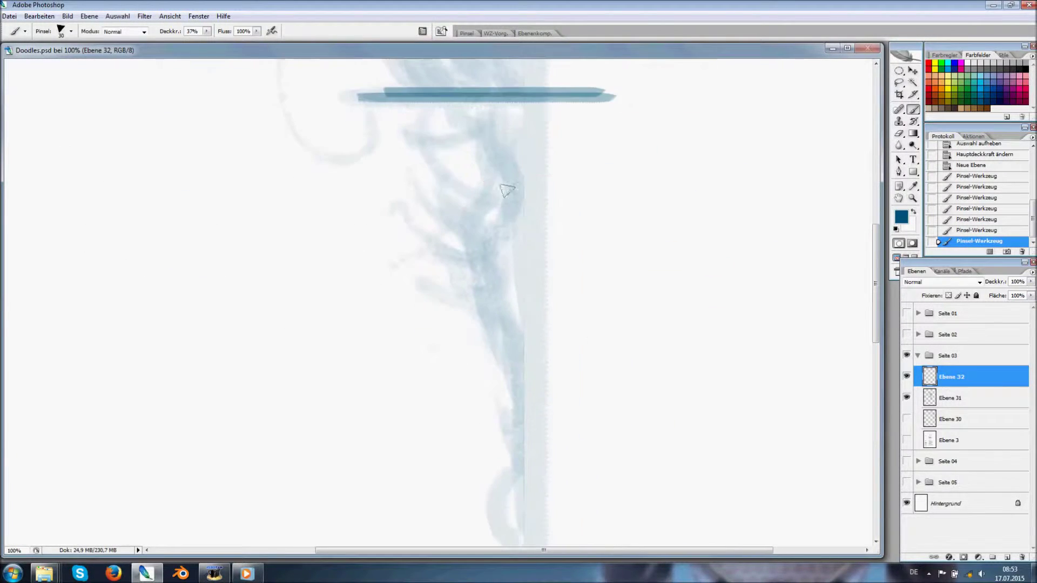
pyautogui.moveTo(540, 138); pyautogui.dragTo(469, 99)
pyautogui.press('b')
pyautogui.rightClick(430, 197)
pyautogui.moveTo(486, 135); pyautogui.dragTo(519, 486)
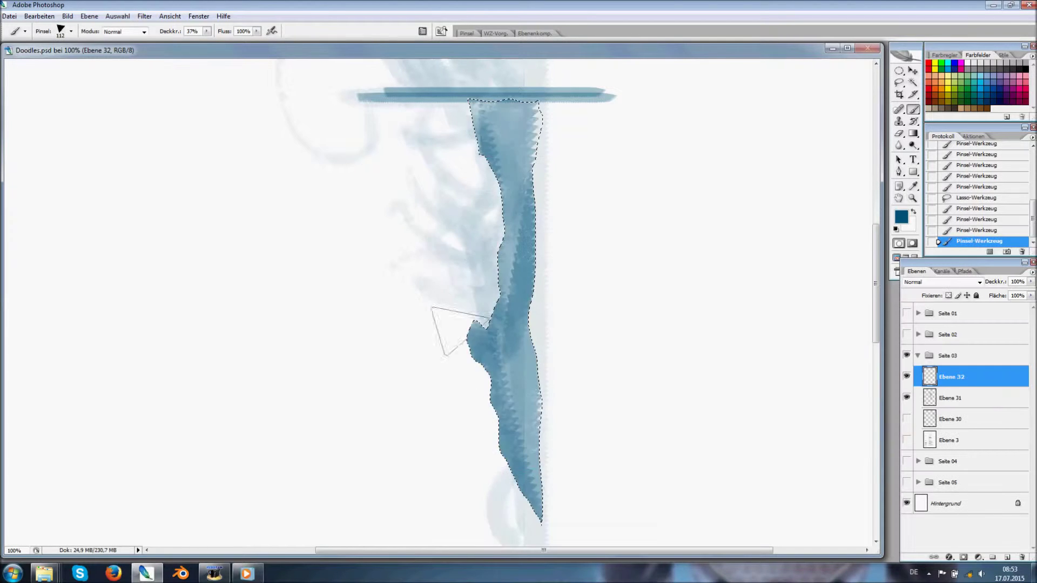
# - Lasso and fill a second cliff strip, deselect, and add extra blue shading to the cliff
pyautogui.press('l')
pyautogui.moveTo(517, 222); pyautogui.dragTo(518, 206)
pyautogui.press('b')
pyautogui.moveTo(486, 135); pyautogui.dragTo(503, 324)
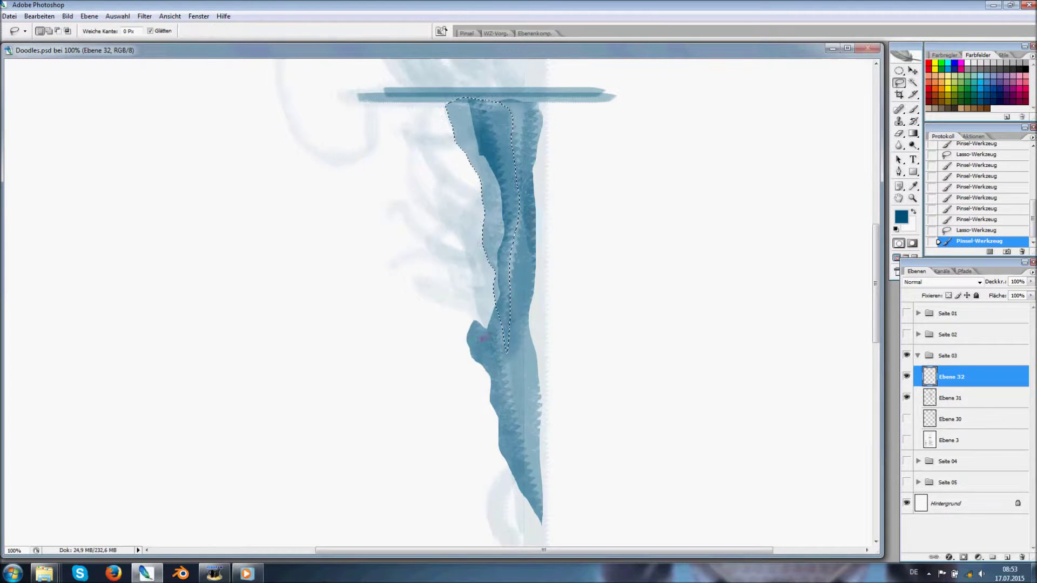
pyautogui.hotkey('ctrl', 'd')
pyautogui.moveTo(384, 81); pyautogui.dragTo(448, 300)
pyautogui.press(',')
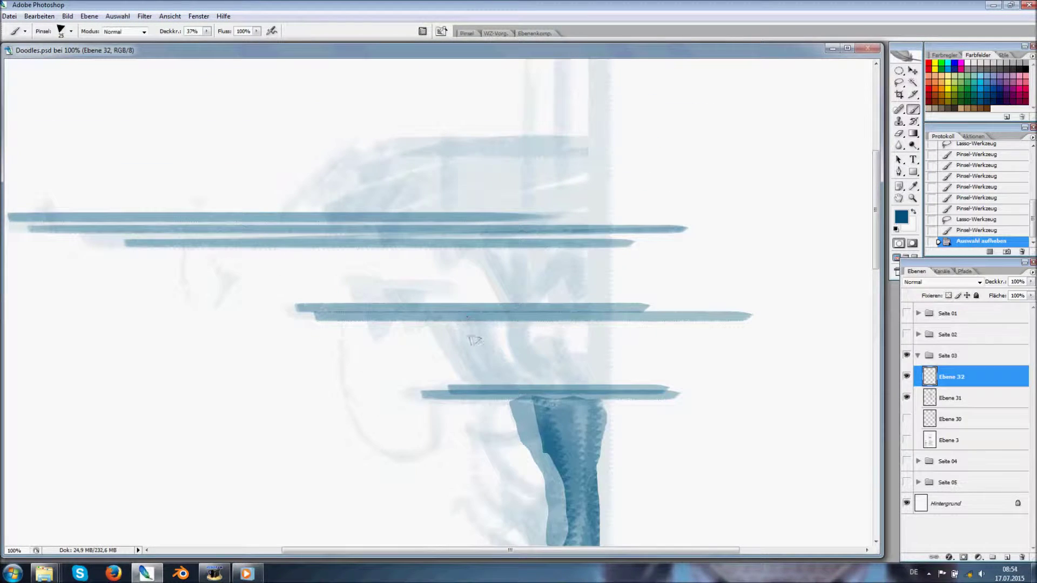
# - With the 25 px brush, paint five stacked platform strokes above the cliff top
pyautogui.moveTo(483, 339); pyautogui.dragTo(659, 340)
pyautogui.moveTo(508, 351); pyautogui.dragTo(605, 352)
pyautogui.moveTo(489, 381); pyautogui.dragTo(614, 378)
pyautogui.moveTo(532, 359); pyautogui.dragTo(540, 382)
pyautogui.moveTo(511, 286); pyautogui.dragTo(540, 337)
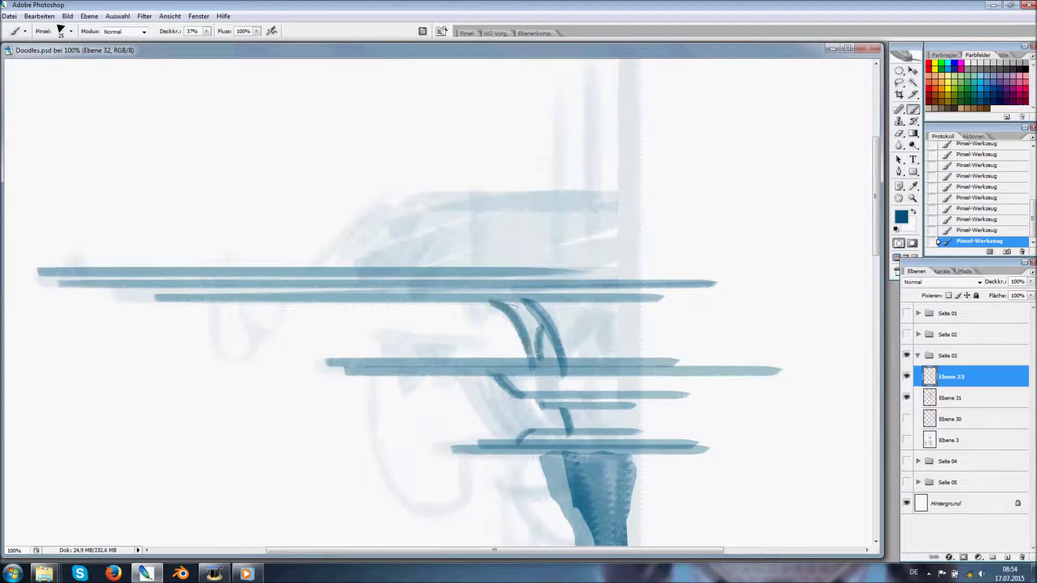
# - Paint curved supports, connecting struts and a small vehicle body, erasing one stray spot
pyautogui.moveTo(537, 303); pyautogui.dragTo(572, 362)
pyautogui.moveTo(576, 314); pyautogui.dragTo(586, 370)
pyautogui.moveTo(397, 341); pyautogui.dragTo(507, 270)
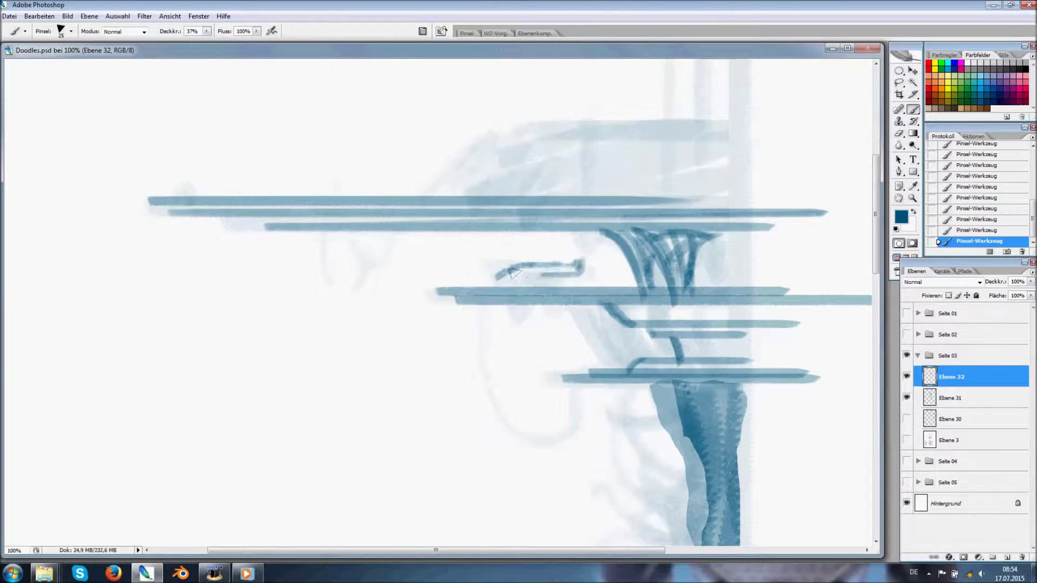
pyautogui.moveTo(572, 292); pyautogui.dragTo(639, 326)
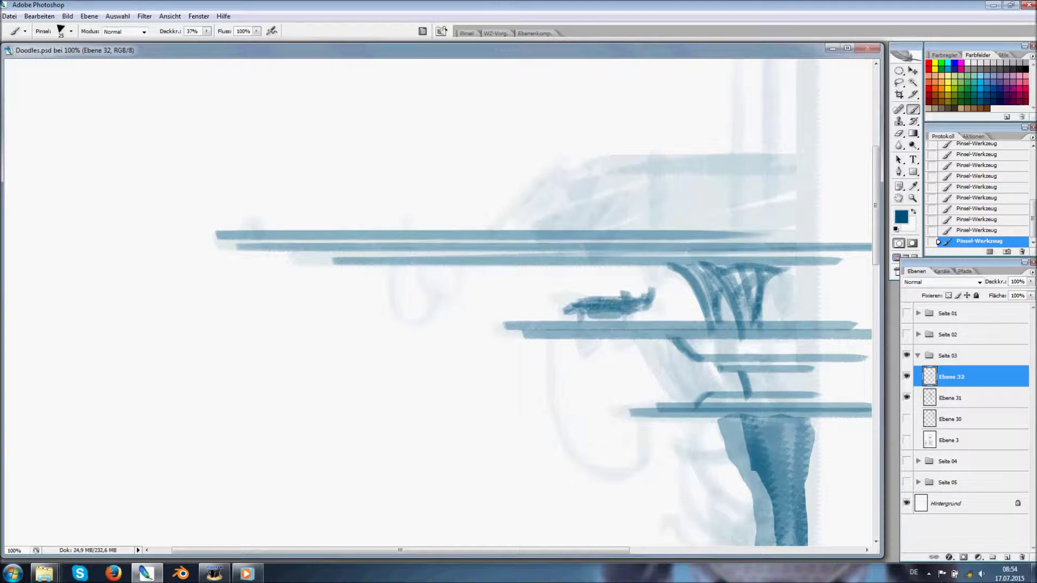
pyautogui.press('e')
pyautogui.rightClick(625, 323)
pyautogui.press('Return')
pyautogui.click(617, 316)
# - Add thin stacked deck lines, darken the middle platform, and paint an upper deck with a sloped front
pyautogui.press('b')
pyautogui.moveTo(572, 403); pyautogui.dragTo(408, 291)
pyautogui.moveTo(686, 234); pyautogui.dragTo(517, 231)
pyautogui.moveTo(700, 253); pyautogui.dragTo(556, 254)
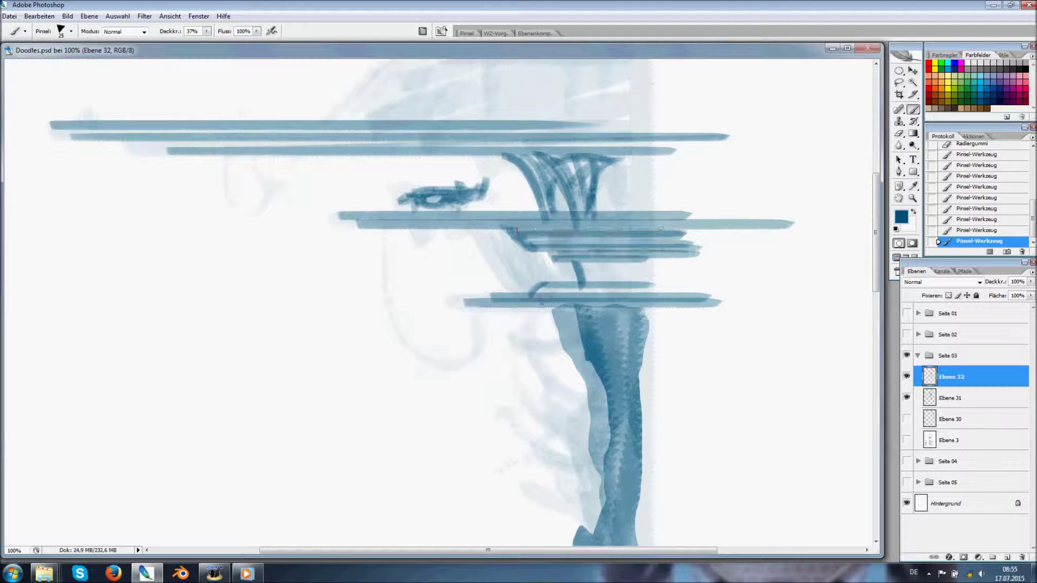
pyautogui.moveTo(677, 291); pyautogui.dragTo(536, 292)
pyautogui.moveTo(542, 101); pyautogui.dragTo(653, 274)
pyautogui.moveTo(551, 212); pyautogui.dragTo(734, 218)
pyautogui.moveTo(735, 207); pyautogui.dragTo(455, 206)
# - Paint two vertical spires on the upper deck and shift the view to the top structures
pyautogui.moveTo(578, 138); pyautogui.dragTo(578, 259)
pyautogui.moveTo(541, 173); pyautogui.dragTo(562, 173)
pyautogui.moveTo(119, 302); pyautogui.dragTo(301, 271)
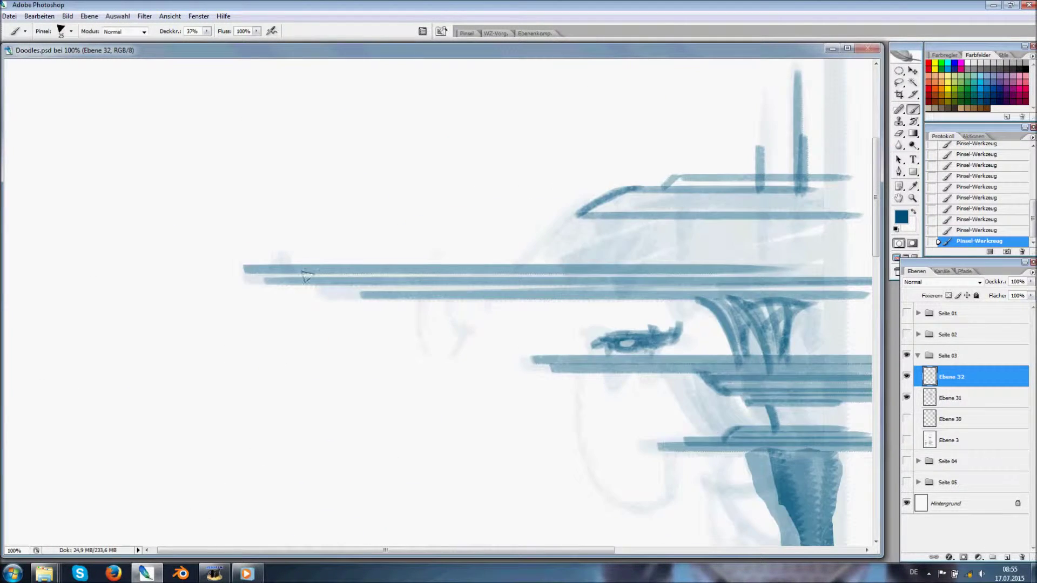
pyautogui.moveTo(511, 430); pyautogui.dragTo(431, 319)
pyautogui.moveTo(474, 178); pyautogui.dragTo(405, 178)
pyautogui.moveTo(599, 326); pyautogui.dragTo(527, 263)
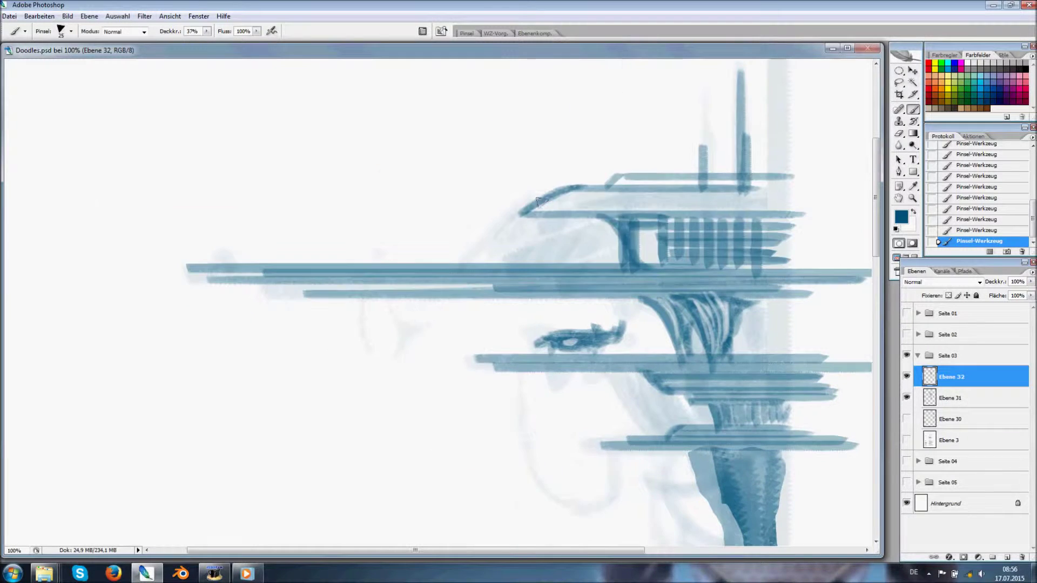
pyautogui.press('b')
pyautogui.rightClick(456, 350)
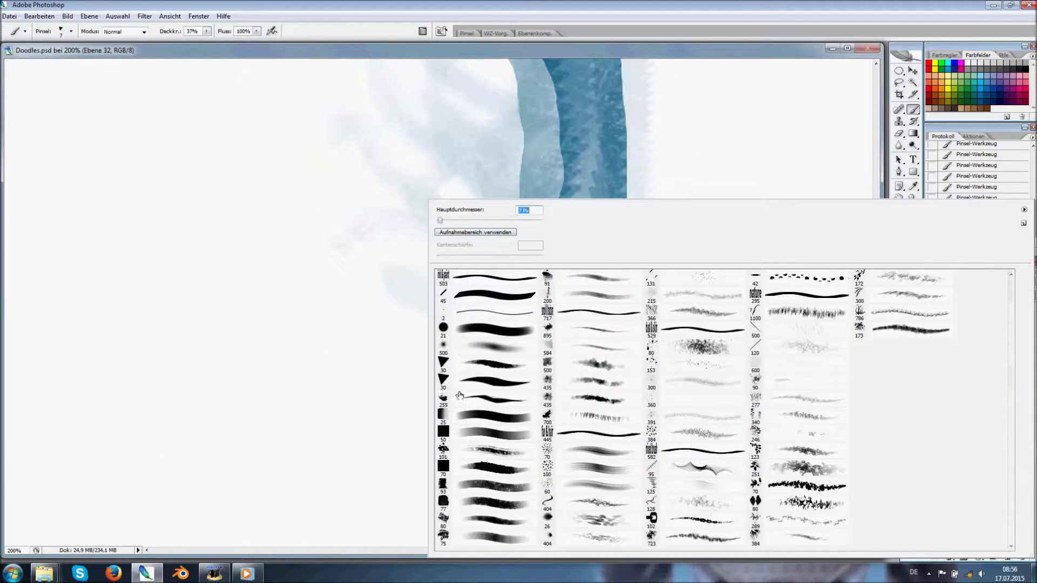
# - With a 7 px brush, paint thin branches rising from the cliff, redoing the low branch shorter
pyautogui.write('7')
pyautogui.press('Return')
pyautogui.moveTo(532, 357); pyautogui.dragTo(422, 142)
pyautogui.moveTo(436, 186); pyautogui.dragTo(535, 346)
pyautogui.moveTo(475, 249)
pyautogui.mouseDown()
pyautogui.moveTo(538, 351)
pyautogui.moveTo(476, 245)
pyautogui.mouseUp()
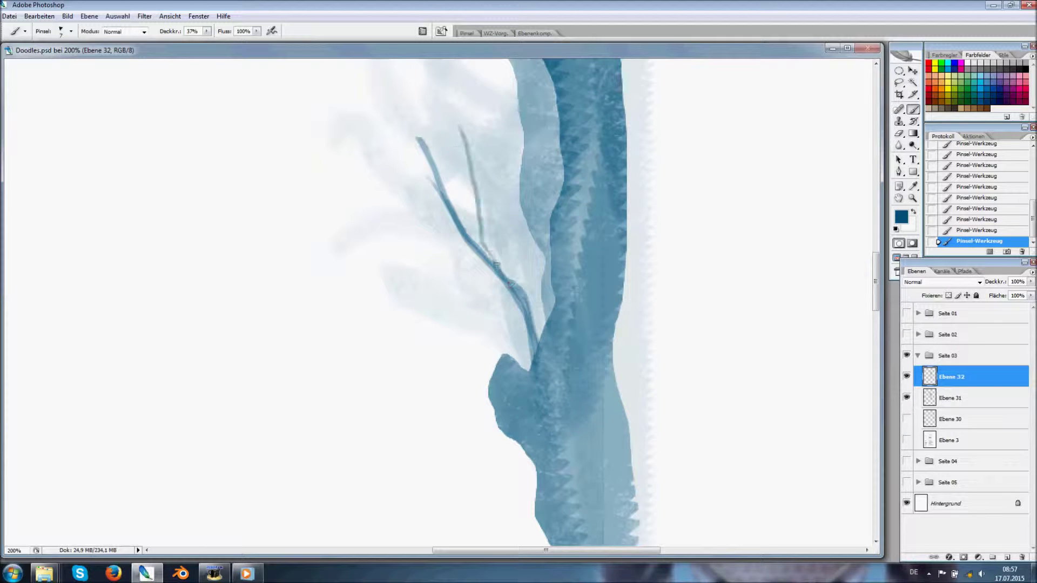
pyautogui.moveTo(510, 283); pyautogui.dragTo(541, 304)
pyautogui.moveTo(551, 385); pyautogui.dragTo(474, 289)
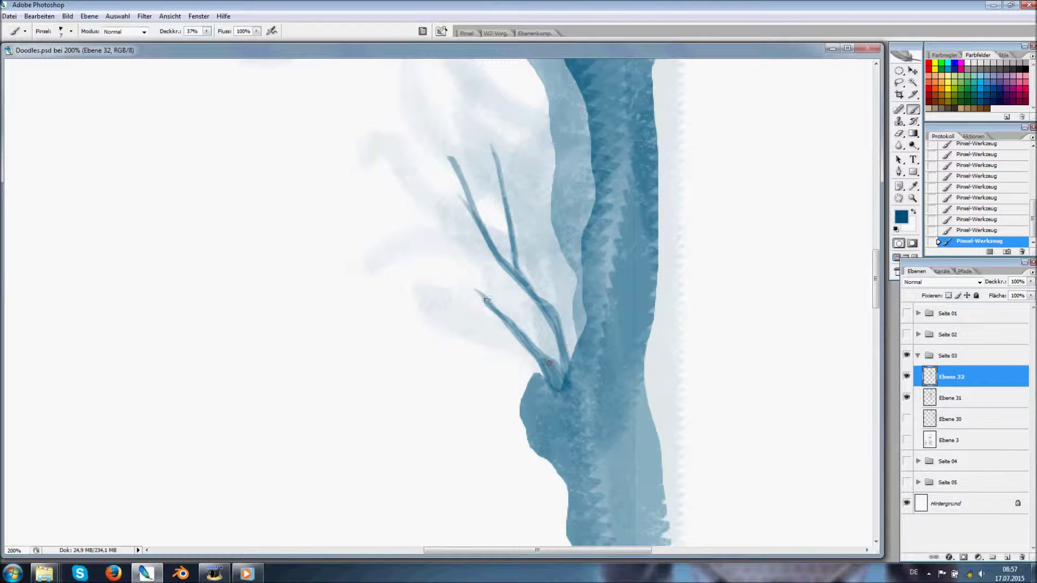
pyautogui.hotkey('ctrl', 'z')
pyautogui.moveTo(441, 368); pyautogui.dragTo(520, 352)
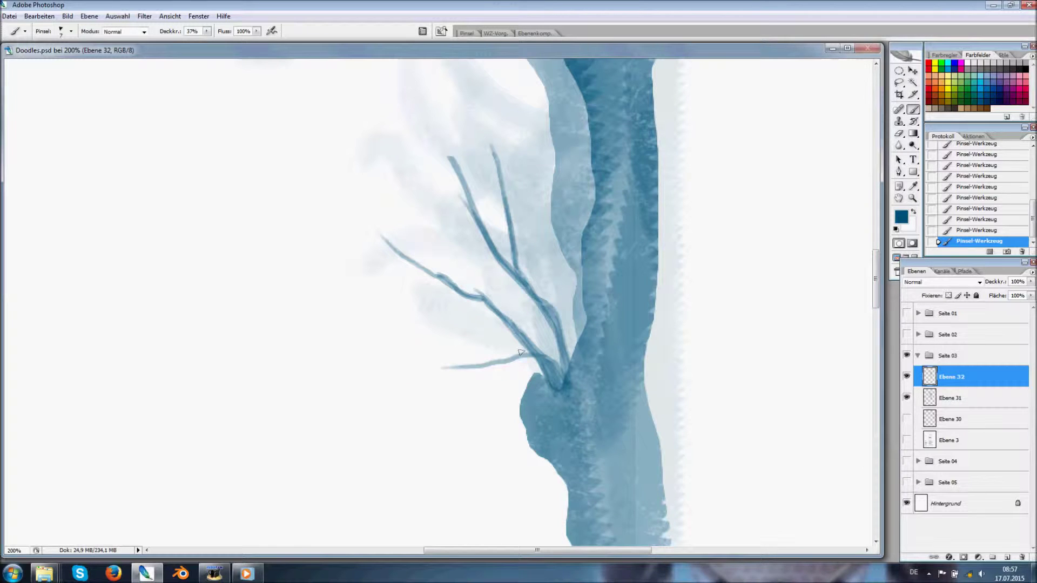
pyautogui.moveTo(566, 293); pyautogui.dragTo(588, 269)
# - Erase along the branches to thin them and zoom in to 400%
pyautogui.press('e')
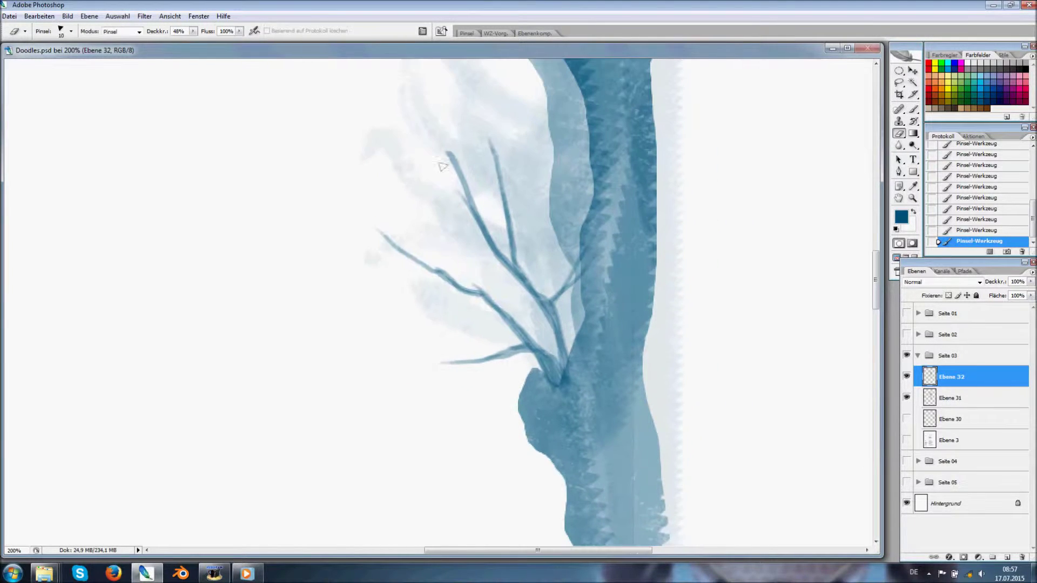
pyautogui.moveTo(476, 170); pyautogui.dragTo(497, 189)
pyautogui.scroll(-3, 475, 216)
pyautogui.hotkey('ctrl', '+')
# - With a 3 px brush, paint a forked twig at the top of the branch
pyautogui.press('b')
pyautogui.rightClick(440, 200)
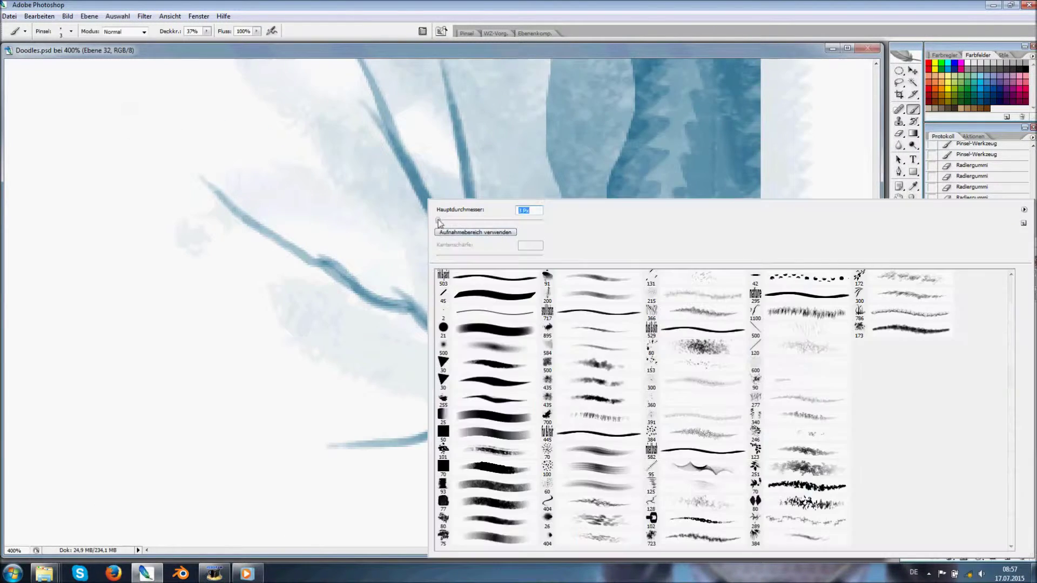
pyautogui.press('Return')
pyautogui.moveTo(532, 103); pyautogui.dragTo(485, 243)
pyautogui.moveTo(481, 174); pyautogui.dragTo(489, 265)
pyautogui.moveTo(514, 175); pyautogui.dragTo(501, 221)
# - Pan around the tree and trim small twigs near the branch fork with the Eraser
pyautogui.scroll(-1, 486, 184)
pyautogui.hscroll(-2, 449, 170)
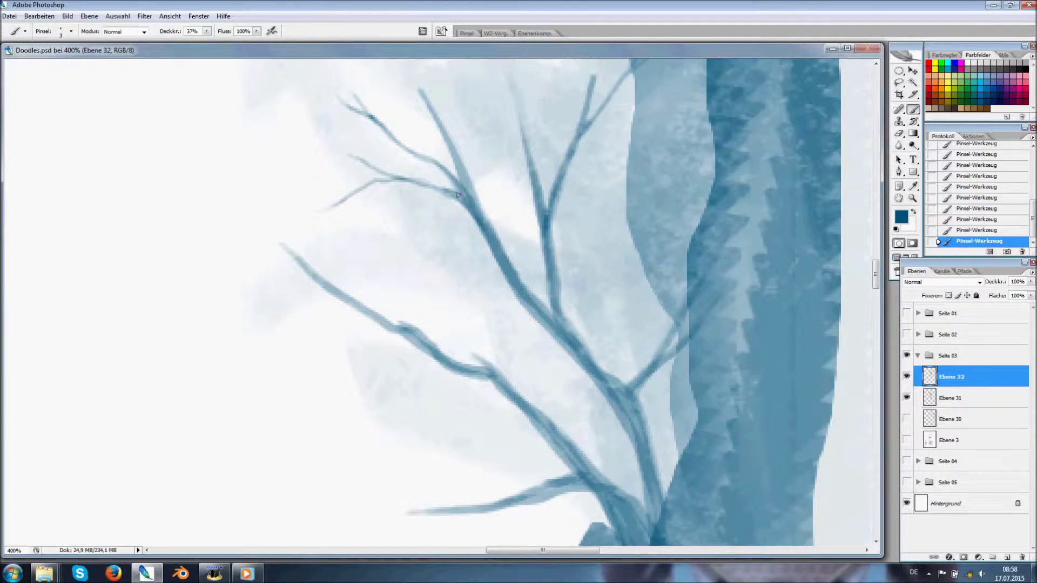
pyautogui.hscroll(5, 457, 195)
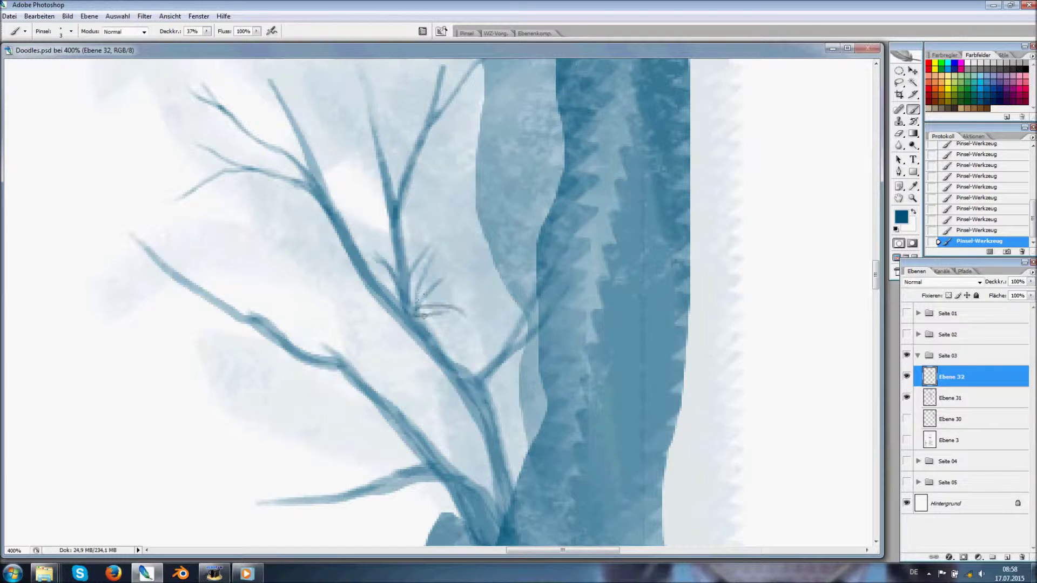
pyautogui.scroll(-2, 446, 298)
pyautogui.hscroll(-1, 448, 259)
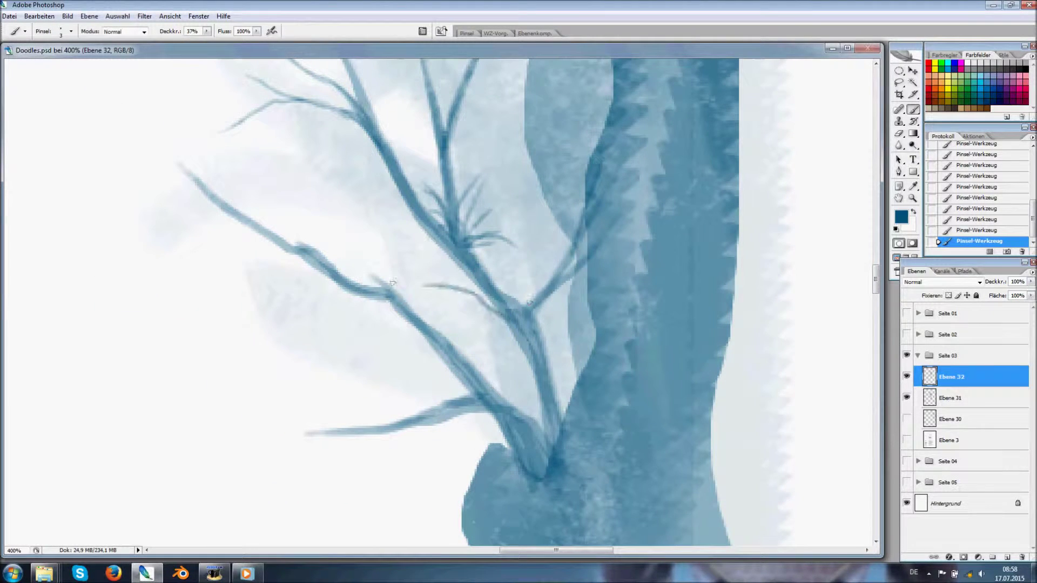
pyautogui.scroll(-3, 482, 300)
pyautogui.hscroll(-6, 641, 342)
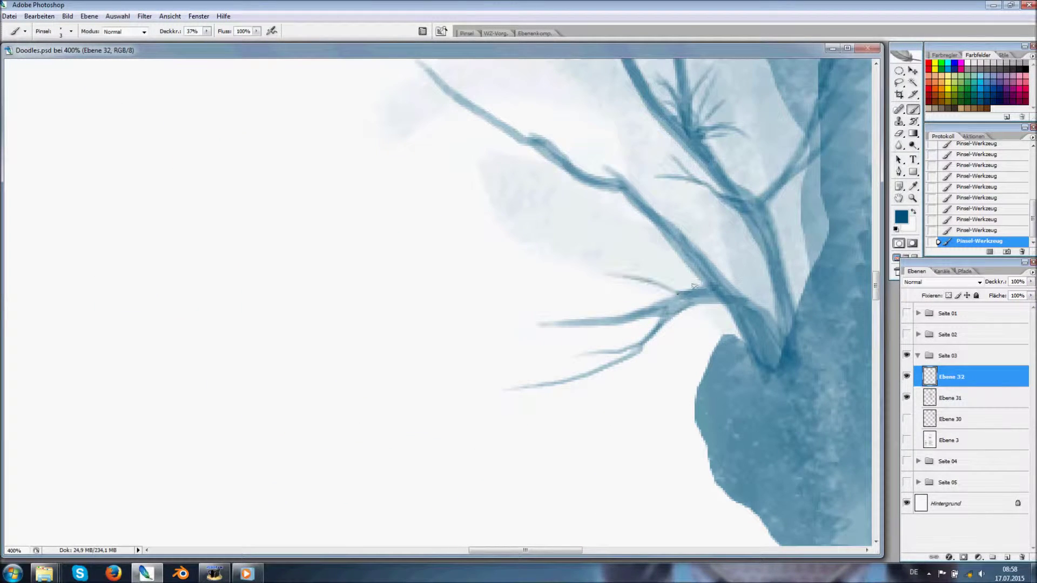
pyautogui.hscroll(3, 552, 303)
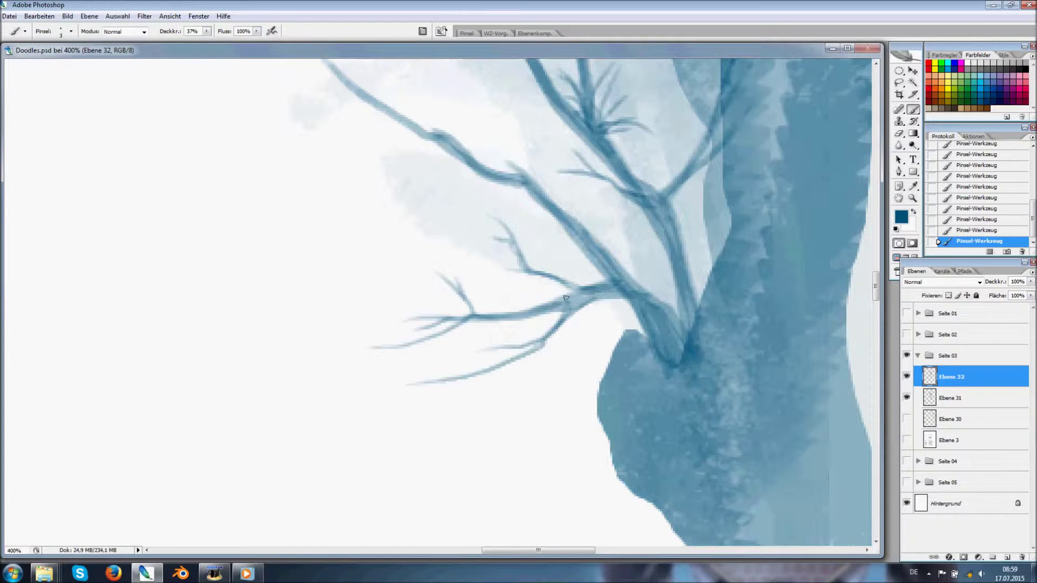
pyautogui.hscroll(2, 611, 327)
pyautogui.scroll(2, 611, 327)
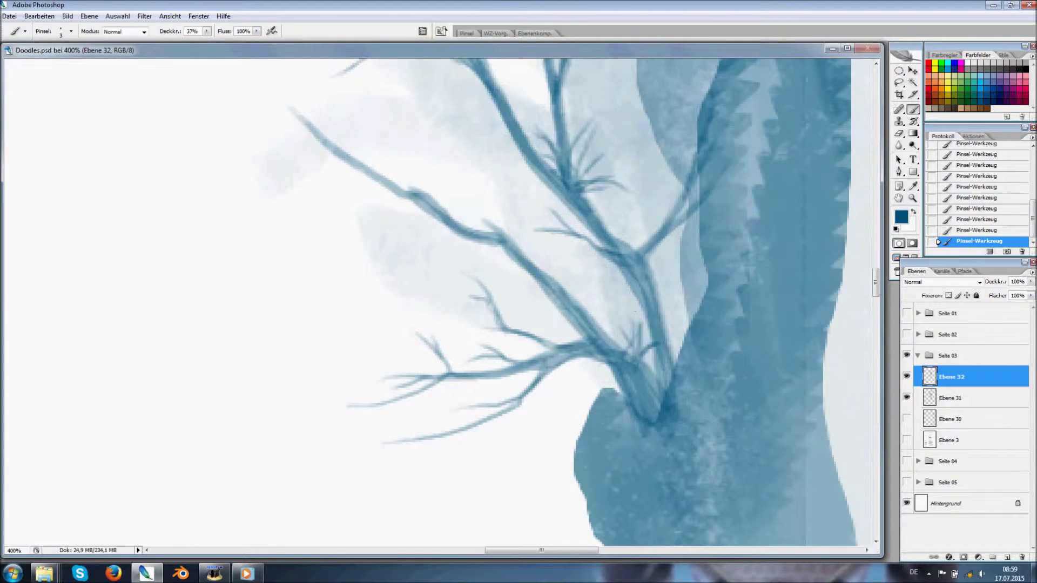
pyautogui.scroll(3, 662, 419)
pyautogui.hscroll(-3, 662, 419)
pyautogui.press('e')
pyautogui.moveTo(526, 254); pyautogui.dragTo(540, 260)
pyautogui.press('b')
pyautogui.press('e')
pyautogui.moveTo(583, 308)
pyautogui.mouseDown()
pyautogui.moveTo(624, 340)
pyautogui.moveTo(610, 294)
pyautogui.mouseUp()
pyautogui.press('b')
# - Paint a long branch reaching up-left with a small twig, erasing excess from the tips
pyautogui.scroll(-2, 610, 280)
pyautogui.hscroll(-1, 611, 281)
pyautogui.moveTo(573, 241); pyautogui.dragTo(390, 157)
pyautogui.moveTo(465, 201); pyautogui.dragTo(429, 177)
pyautogui.press('e')
pyautogui.moveTo(507, 214); pyautogui.dragTo(464, 205)
pyautogui.moveTo(459, 208); pyautogui.dragTo(432, 200)
# - Scroll around the canvas to review the finished branching tree
pyautogui.hscroll(1, 448, 227)
pyautogui.press('b')
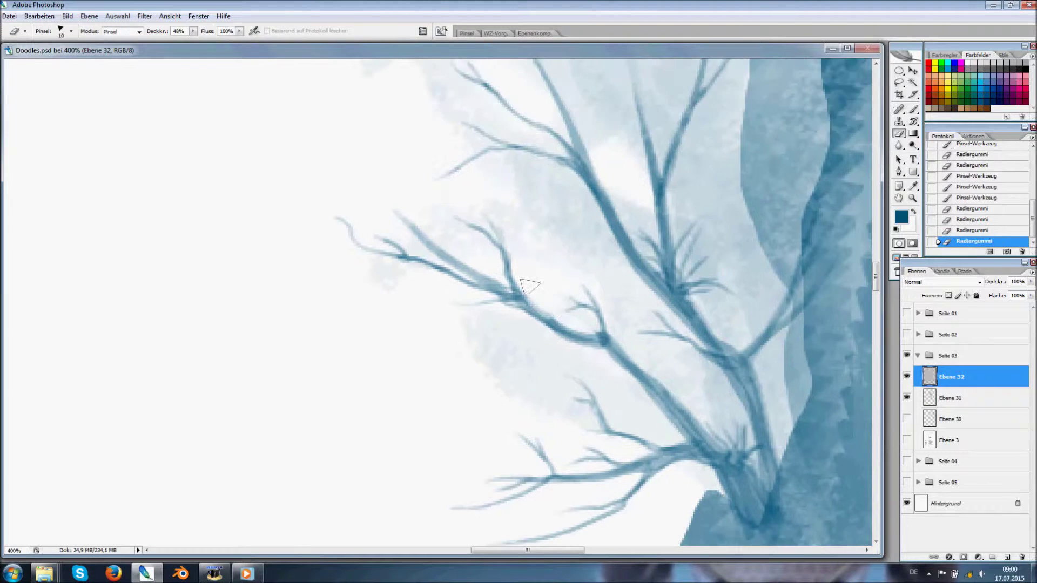
pyautogui.scroll(3, 413, 146)
pyautogui.hscroll(2, 520, 178)
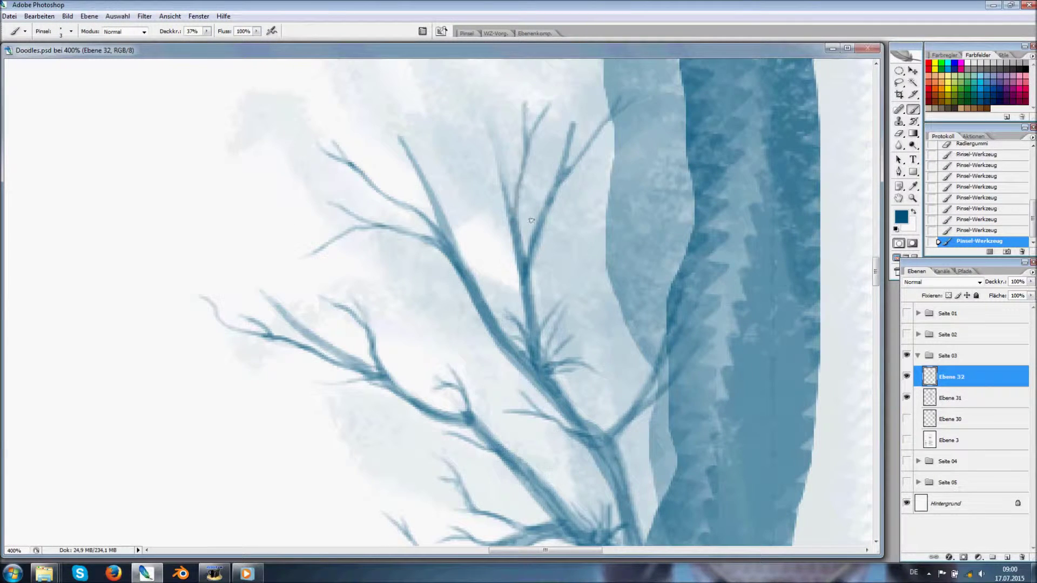
pyautogui.scroll(-2, 520, 229)
pyautogui.scroll(-1, 481, 361)
pyautogui.scroll(2, 514, 355)
pyautogui.scroll(1, 338, 296)
pyautogui.press('F5')
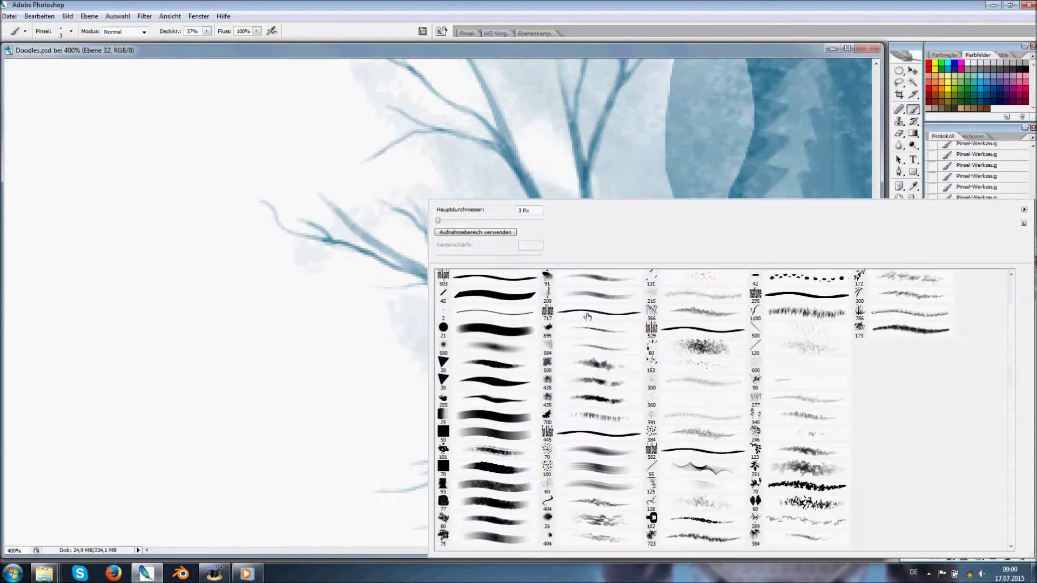
# - Stamp blossom clusters at 100% opacity onto three branch tips, then zoom out to view the structure
pyautogui.click(473, 223)
pyautogui.press('F5')
pyautogui.press('0')
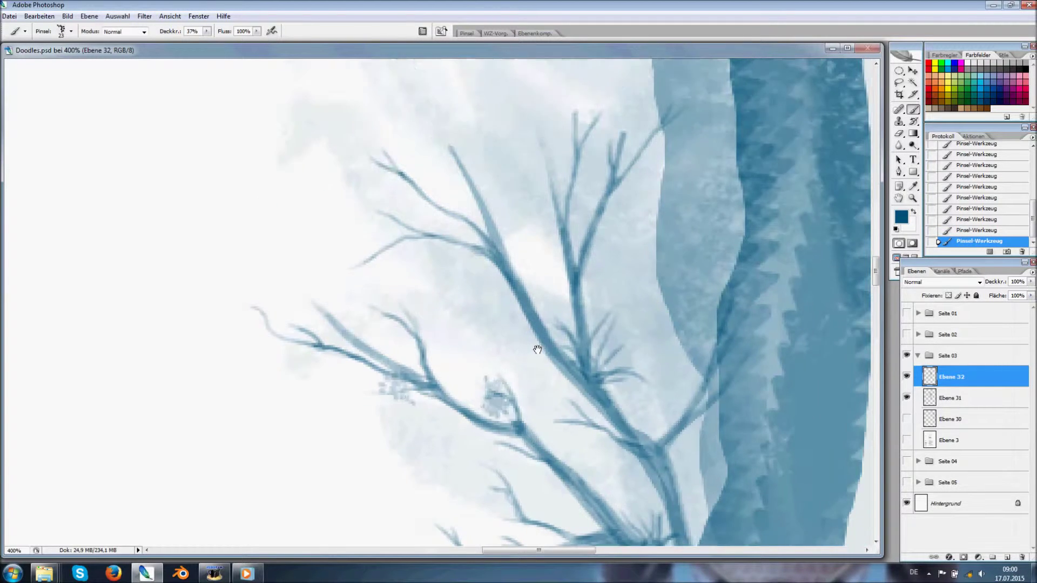
pyautogui.click(427, 245)
pyautogui.click(564, 154)
pyautogui.click(591, 424)
pyautogui.moveTo(521, 329)
pyautogui.mouseDown()
pyautogui.moveTo(331, 248)
pyautogui.moveTo(667, 326)
pyautogui.moveTo(439, 289)
pyautogui.moveTo(463, 364)
pyautogui.mouseUp()
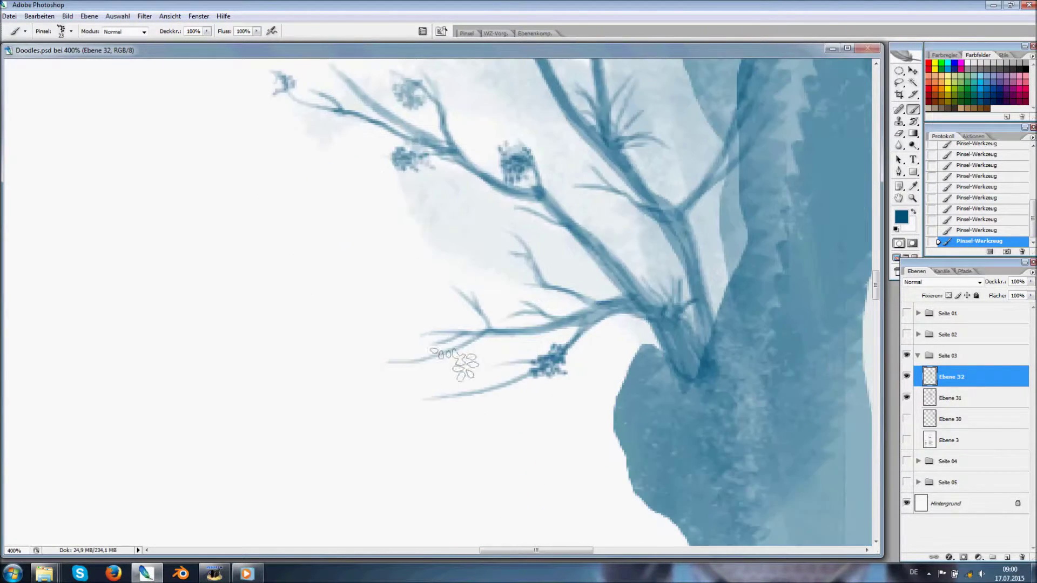
pyautogui.scroll(-2, 463, 364)
pyautogui.press('z')
pyautogui.scroll(5, 495, 332)
# - Set a 7 px brush at 29% opacity and sketch cable loops beneath the platforms
pyautogui.press('b')
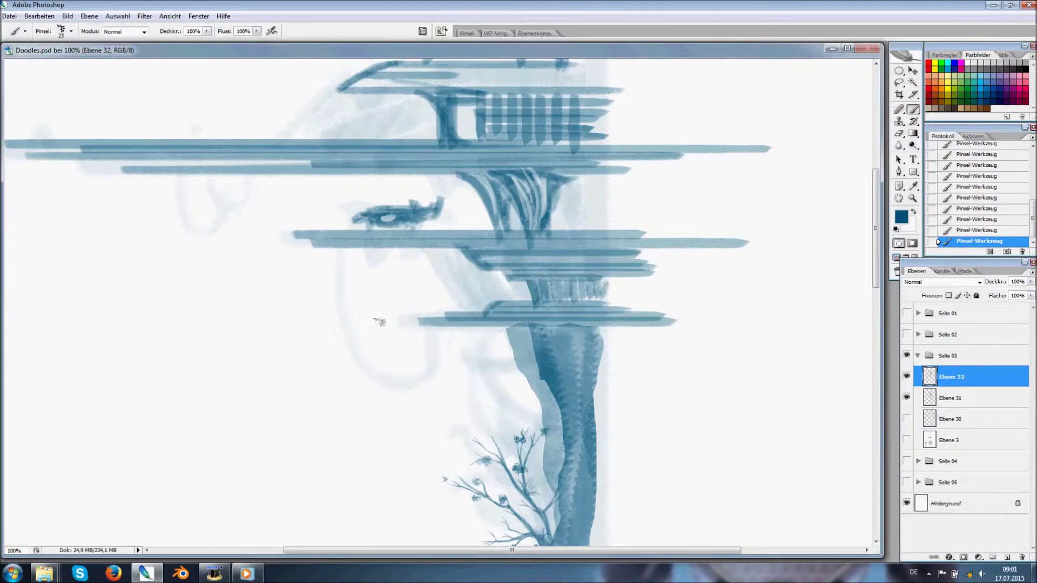
pyautogui.rightClick(473, 366)
pyautogui.press('Escape')
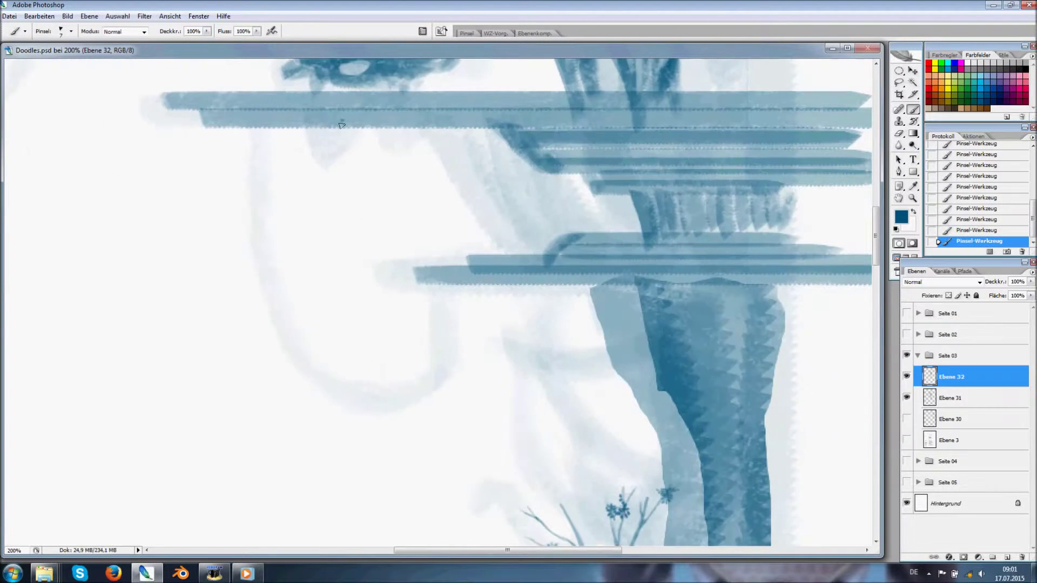
pyautogui.moveTo(308, 111)
pyautogui.mouseDown()
pyautogui.moveTo(478, 324)
pyautogui.moveTo(500, 302)
pyautogui.mouseUp()
pyautogui.hotkey('ctrl', 'z')
pyautogui.moveTo(302, 123)
pyautogui.mouseDown()
pyautogui.moveTo(396, 135)
pyautogui.moveTo(395, 151)
pyautogui.mouseUp()
pyautogui.hotkey('ctrl', 'z')
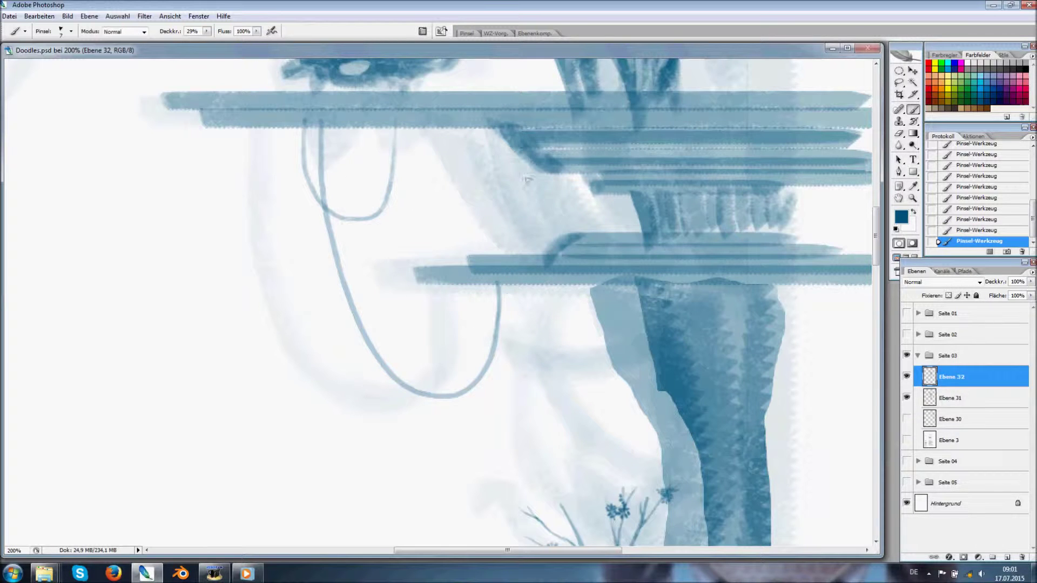
# - Draw a curved cable hanging beneath the ship's platform
pyautogui.moveTo(319, 159); pyautogui.dragTo(211, 90)
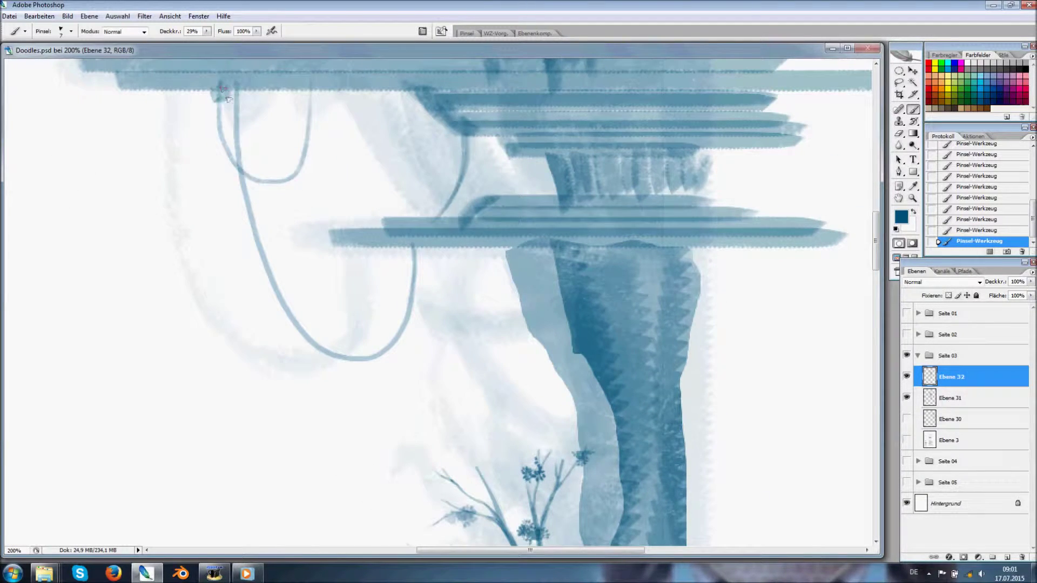
pyautogui.moveTo(292, 175); pyautogui.dragTo(308, 267)
pyautogui.moveTo(216, 162)
pyautogui.mouseDown()
pyautogui.moveTo(345, 291)
pyautogui.moveTo(264, 249)
pyautogui.mouseUp()
pyautogui.moveTo(351, 368); pyautogui.dragTo(262, 253)
pyautogui.hotkey('ctrl', 'z')
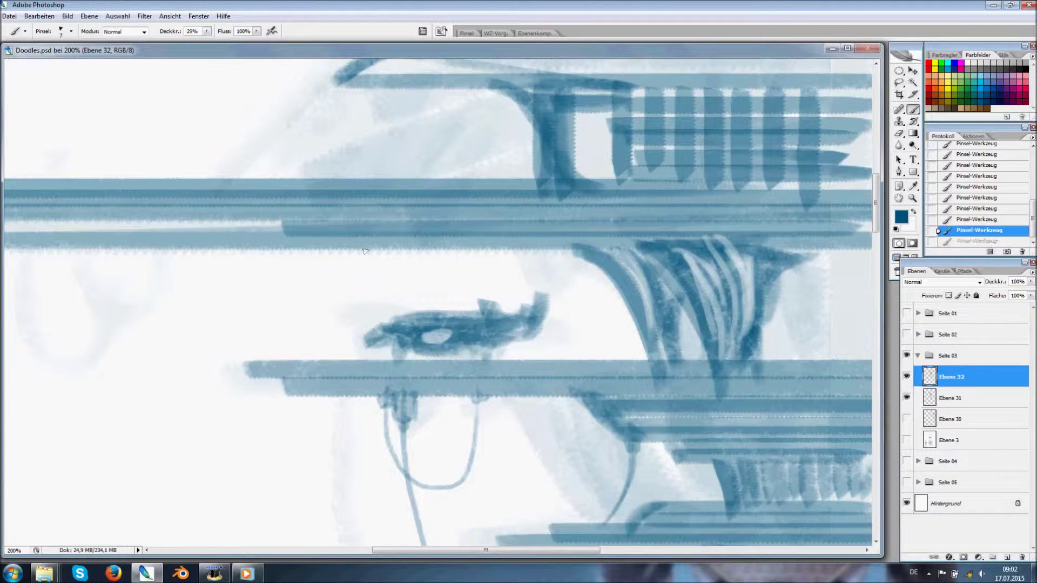
pyautogui.moveTo(350, 244); pyautogui.dragTo(373, 312)
# - Draw a thin cable hanging from the middle platform
pyautogui.hscroll(-5, 204, 232)
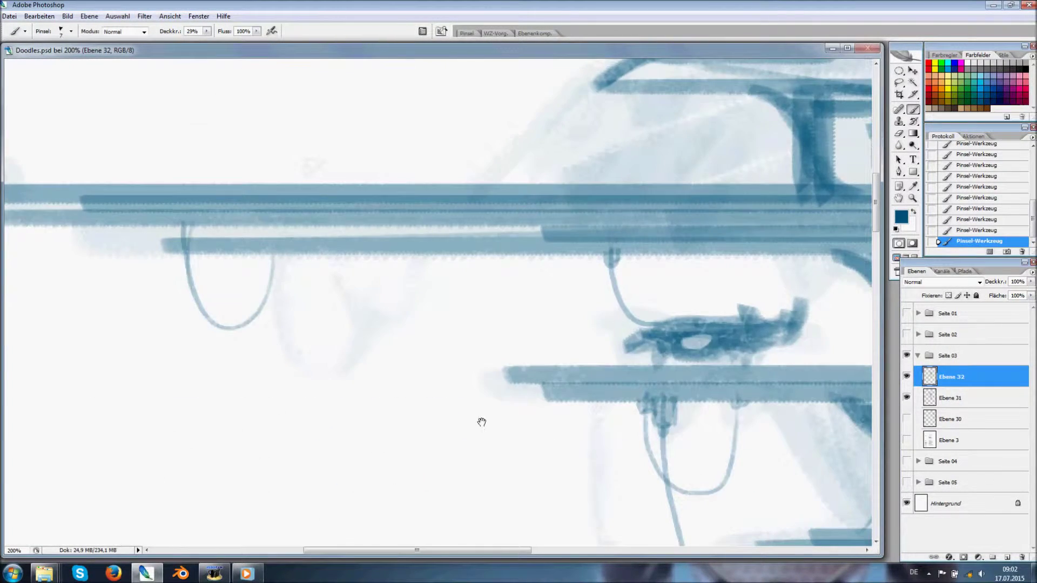
pyautogui.scroll(-5, 349, 358)
pyautogui.hscroll(9, 349, 358)
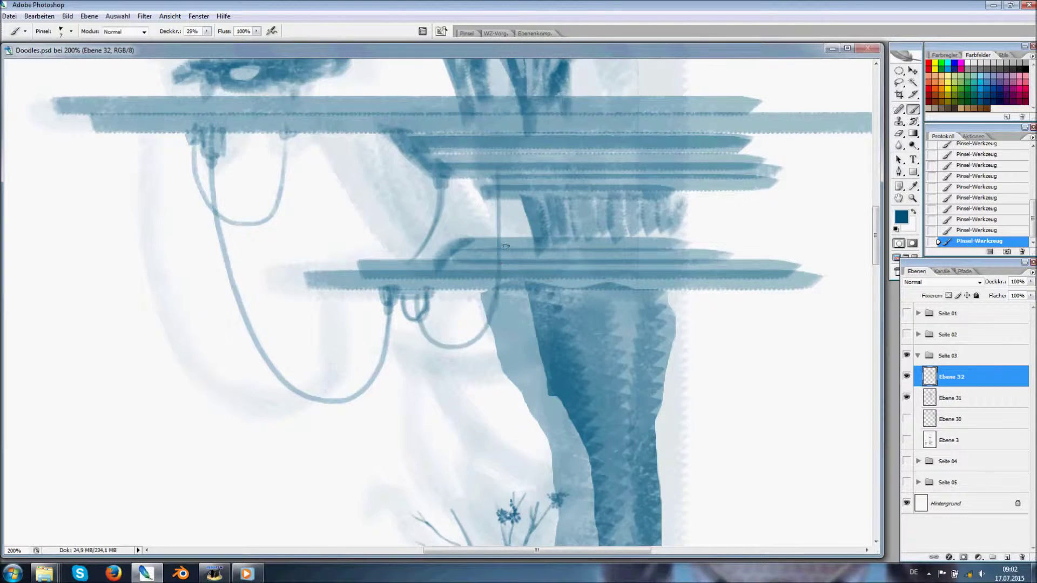
pyautogui.scroll(4, 503, 246)
pyautogui.hscroll(-6, 486, 233)
pyautogui.moveTo(460, 198)
pyautogui.mouseDown()
pyautogui.moveTo(461, 315)
pyautogui.moveTo(496, 341)
pyautogui.mouseUp()
# - Paint a small post on the upper beam and erase it into a tiny figure
pyautogui.press('z')
pyautogui.keyDown('alt'); pyautogui.click(485, 389); pyautogui.keyUp('alt')
pyautogui.keyDown('alt'); pyautogui.click(485, 389); pyautogui.keyUp('alt')
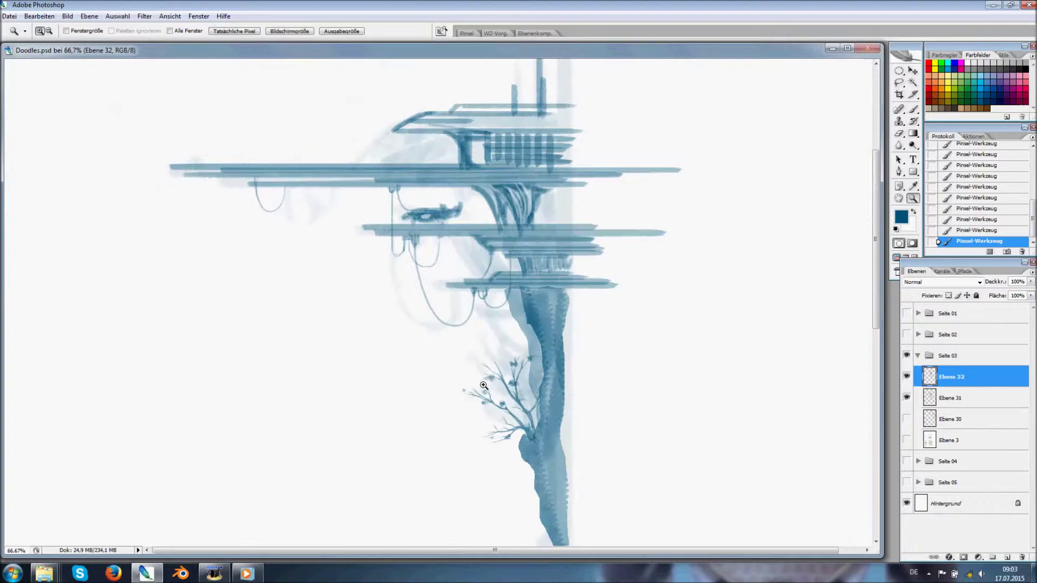
pyautogui.click(362, 170)
pyautogui.click(361, 170)
pyautogui.click(362, 170)
pyautogui.press('b')
pyautogui.moveTo(390, 275)
pyautogui.mouseDown()
pyautogui.moveTo(385, 231)
pyautogui.moveTo(391, 272)
pyautogui.mouseUp()
pyautogui.press('e')
pyautogui.moveTo(392, 273); pyautogui.dragTo(388, 238)
pyautogui.press('b')
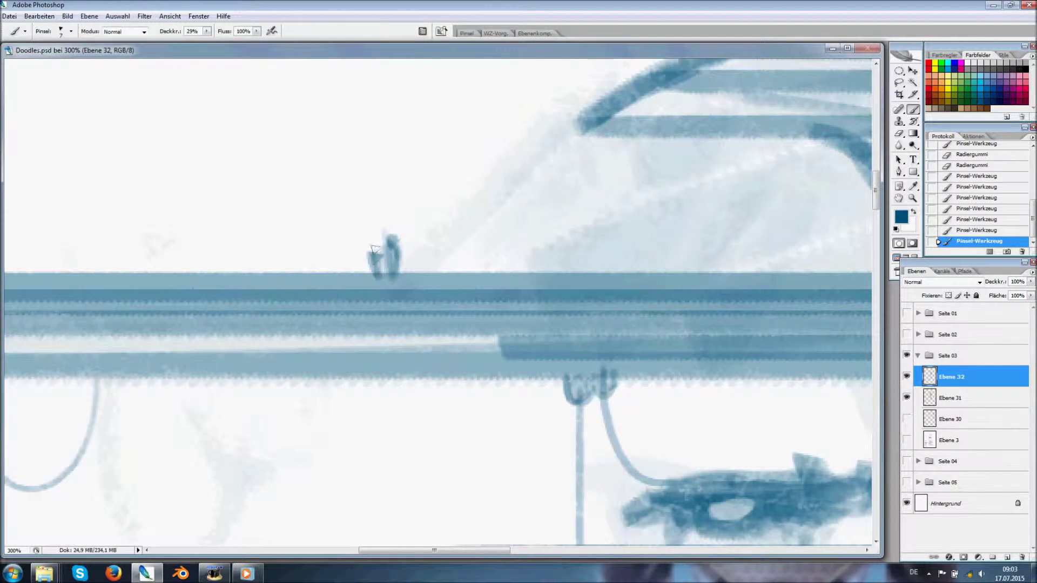
# - Draw a thin railing line along the upper beam
pyautogui.hscroll(-5, 372, 262)
pyautogui.scroll(1, 355, 298)
pyautogui.scroll(-1, 360, 283)
pyautogui.scroll(-1, 361, 283)
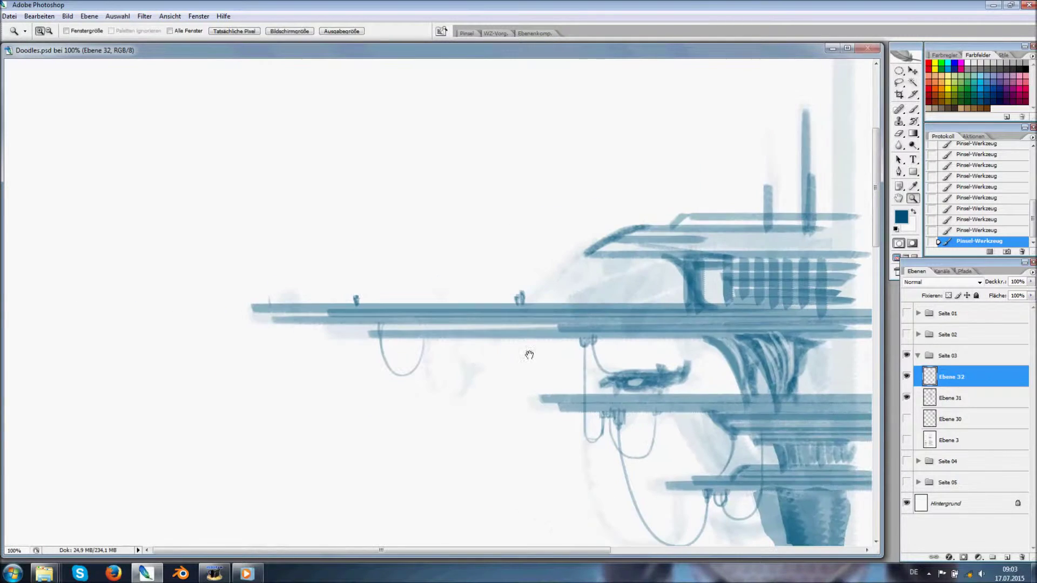
pyautogui.scroll(2, 428, 298)
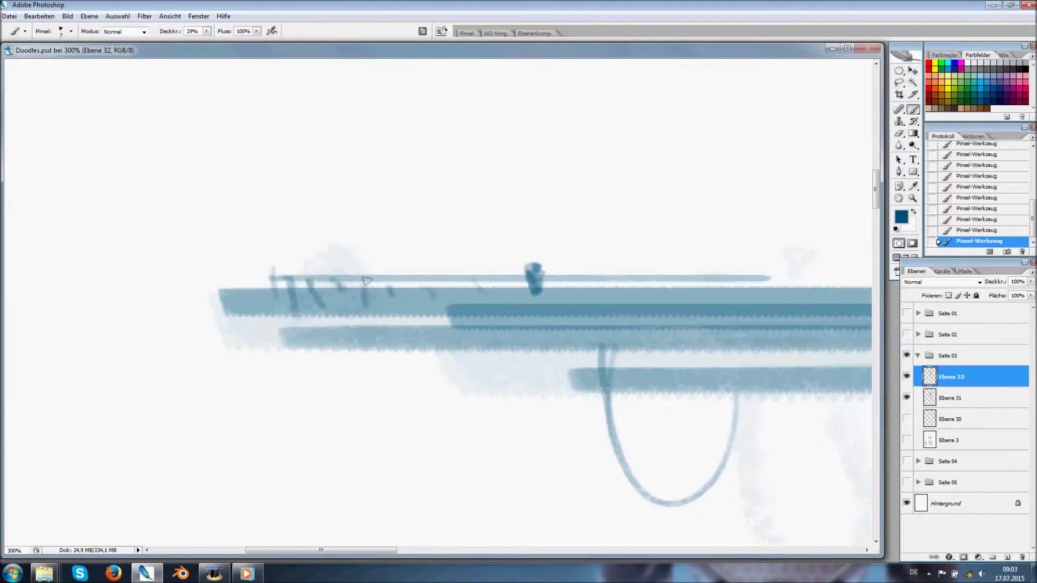
pyautogui.hscroll(9, 723, 291)
pyautogui.moveTo(719, 286); pyautogui.dragTo(329, 287)
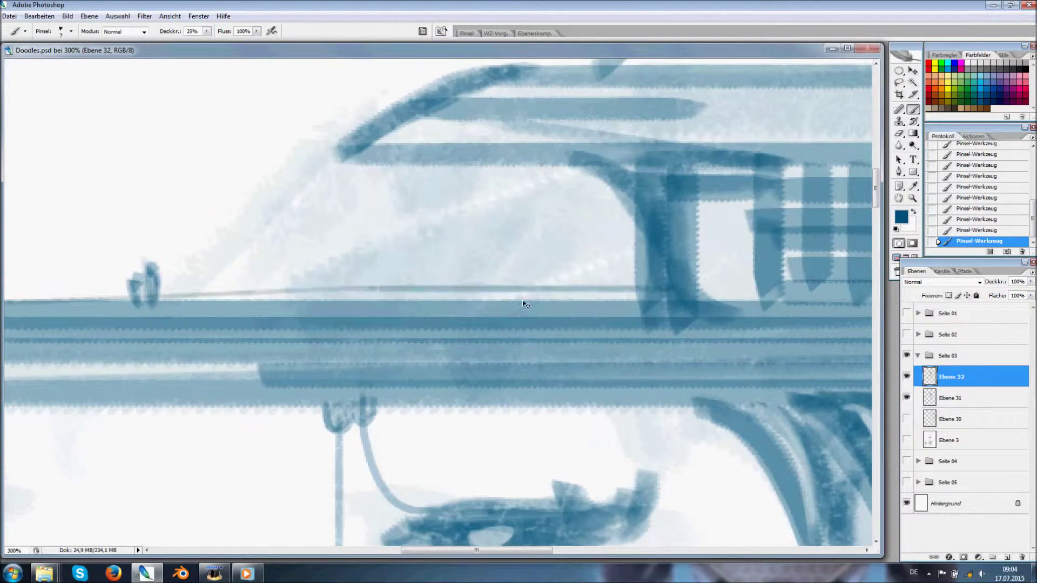
pyautogui.scroll(-5, 551, 335)
# - Add translucent triangular-tip strokes to the central structure, then create layer Ebene 33
pyautogui.rightClick(435, 205)
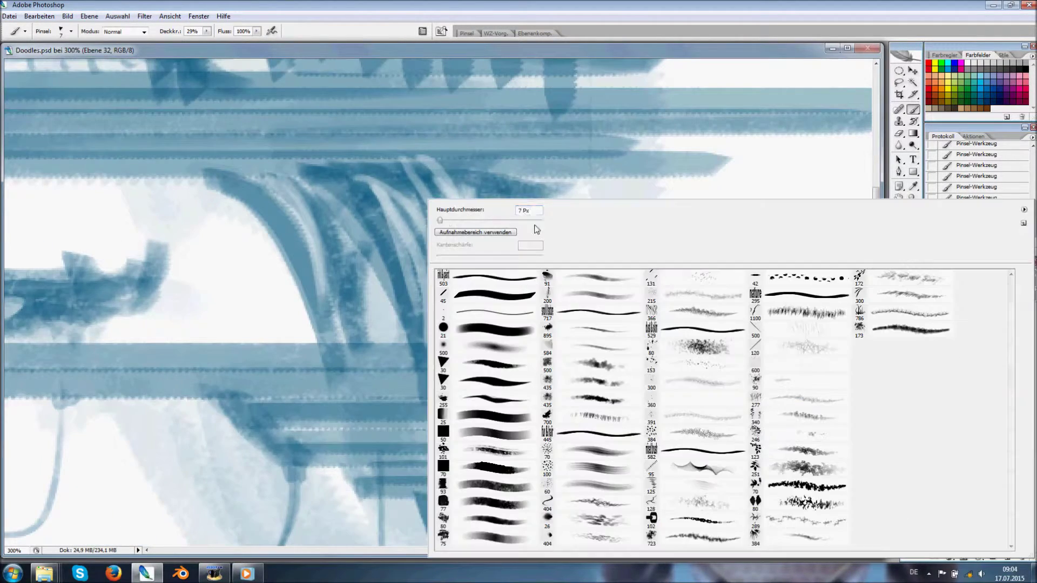
pyautogui.click(440, 367)
pyautogui.moveTo(340, 203)
pyautogui.mouseDown()
pyautogui.moveTo(579, 254)
pyautogui.moveTo(532, 319)
pyautogui.mouseUp()
pyautogui.press('z')
pyautogui.keyDown('alt'); pyautogui.click(437, 358); pyautogui.keyUp('alt')
pyautogui.keyDown('alt'); pyautogui.click(436, 294); pyautogui.keyUp('alt')
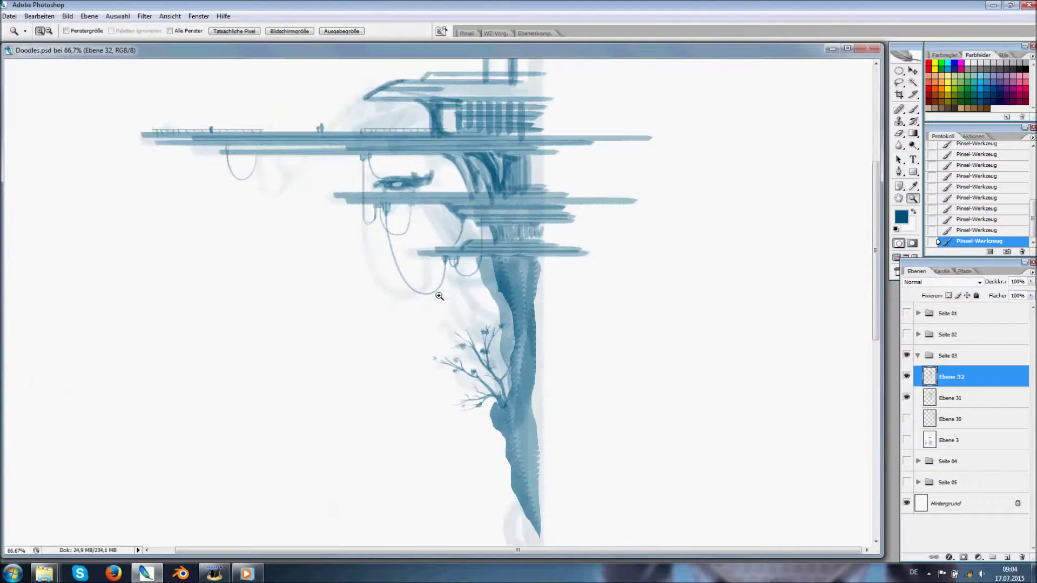
pyautogui.click(1008, 558)
pyautogui.click(432, 352)
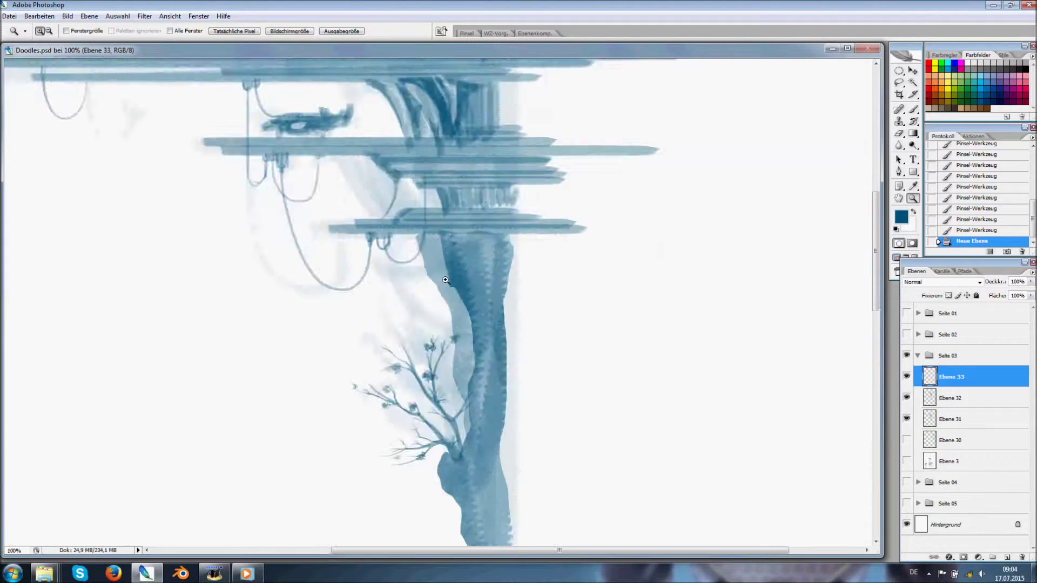
# - Raise the brush opacity to about 41% for dark edge lines
pyautogui.press('l')
pyautogui.press('b')
pyautogui.hscroll(-5, 432, 351)
pyautogui.rightClick(378, 267)
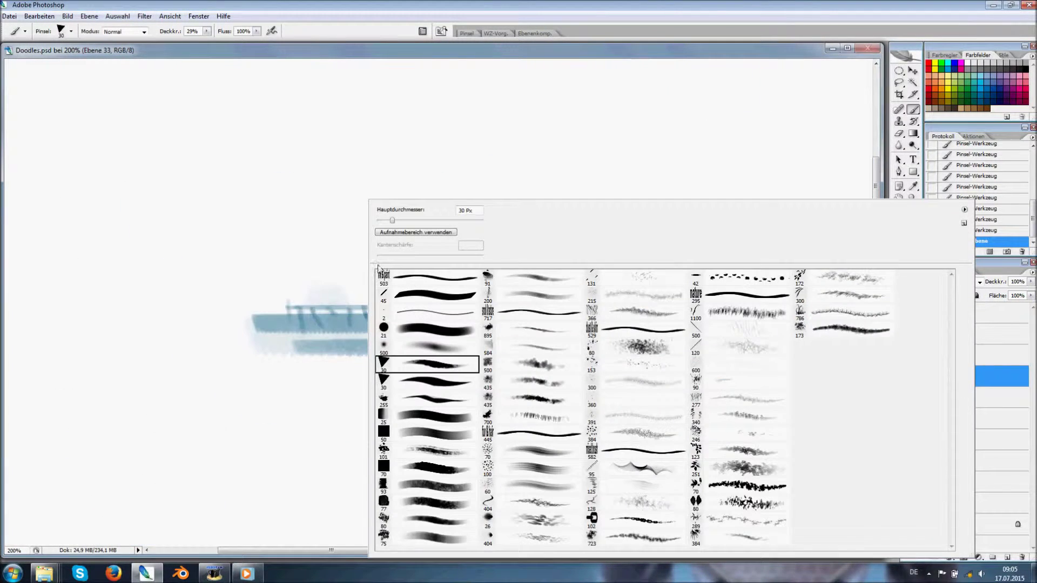
pyautogui.moveTo(160, 34); pyautogui.dragTo(167, 35)
pyautogui.hotkey('ctrl', '-')
# - Draw dark horizontal edge lines along the lower, upper and top platforms
pyautogui.moveTo(182, 298); pyautogui.dragTo(820, 299)
pyautogui.moveTo(323, 326); pyautogui.dragTo(837, 326)
pyautogui.moveTo(837, 326); pyautogui.dragTo(695, 252)
pyautogui.moveTo(324, 318); pyautogui.dragTo(692, 317)
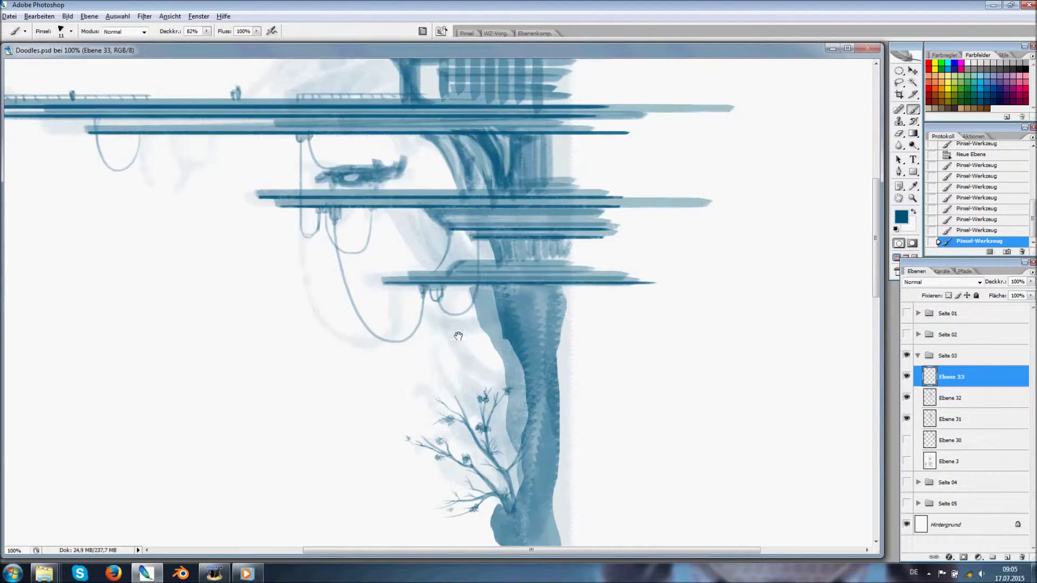
pyautogui.hotkey('ctrl', '+')
pyautogui.moveTo(194, 244); pyautogui.dragTo(708, 244)
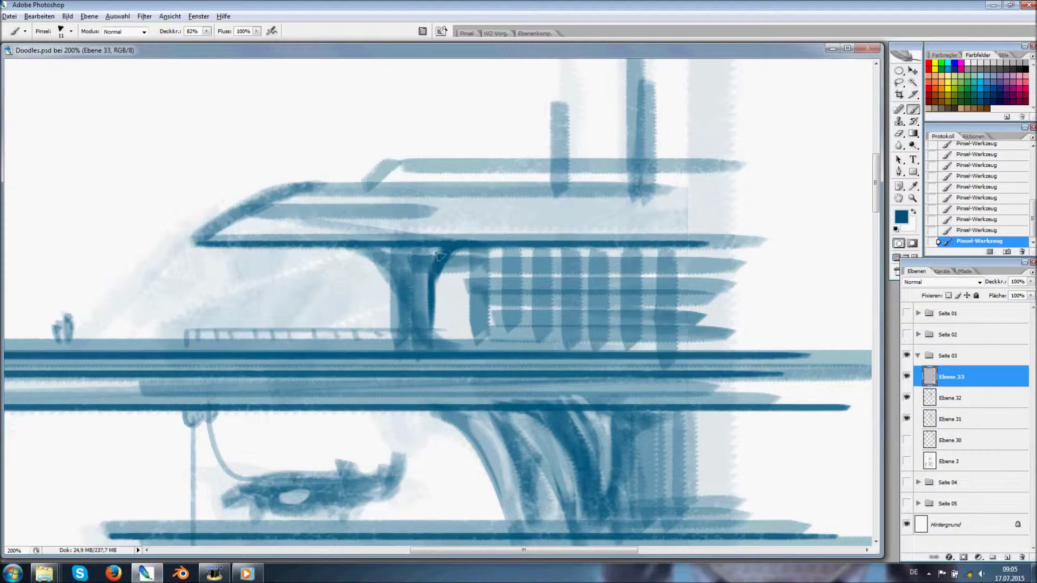
# - Try brush sizes from 27 to 8 px, then paint 23 px strokes along the lower platform
pyautogui.rightClick(489, 262)
pyautogui.moveTo(570, 432)
pyautogui.mouseDown()
pyautogui.moveTo(562, 256)
pyautogui.moveTo(780, 234)
pyautogui.mouseUp()
pyautogui.rightClick(312, 201)
pyautogui.moveTo(324, 205); pyautogui.dragTo(544, 261)
pyautogui.moveTo(870, 209)
pyautogui.mouseDown()
pyautogui.moveTo(564, 208)
pyautogui.moveTo(527, 284)
pyautogui.mouseUp()
pyautogui.moveTo(665, 486); pyautogui.dragTo(526, 221)
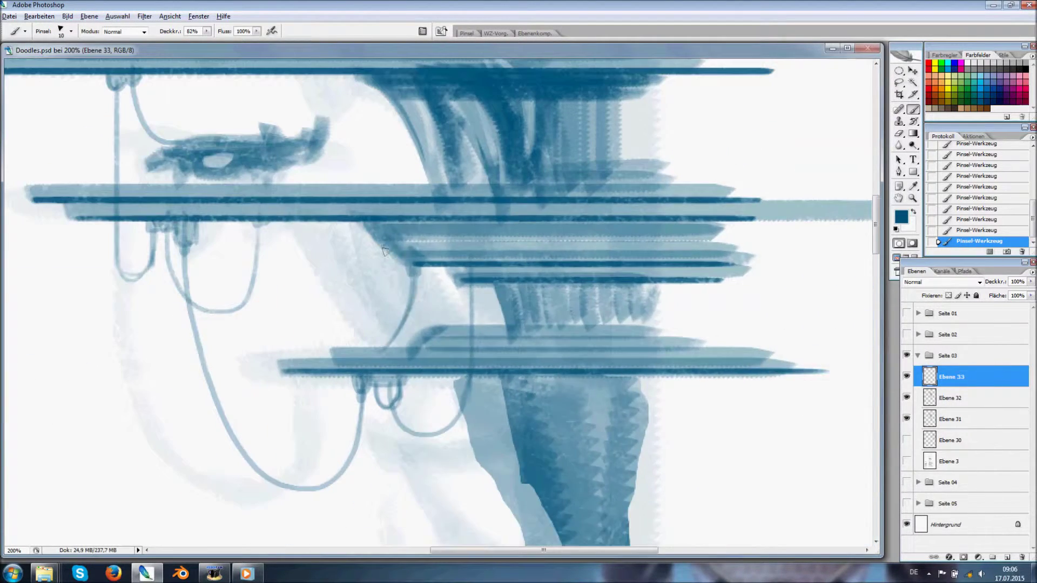
pyautogui.moveTo(664, 338); pyautogui.dragTo(595, 257)
pyautogui.rightClick(432, 265)
pyautogui.doubleClick(443, 223)
pyautogui.moveTo(471, 354); pyautogui.dragTo(485, 259)
pyautogui.rightClick(485, 259)
pyautogui.moveTo(459, 202); pyautogui.dragTo(654, 232)
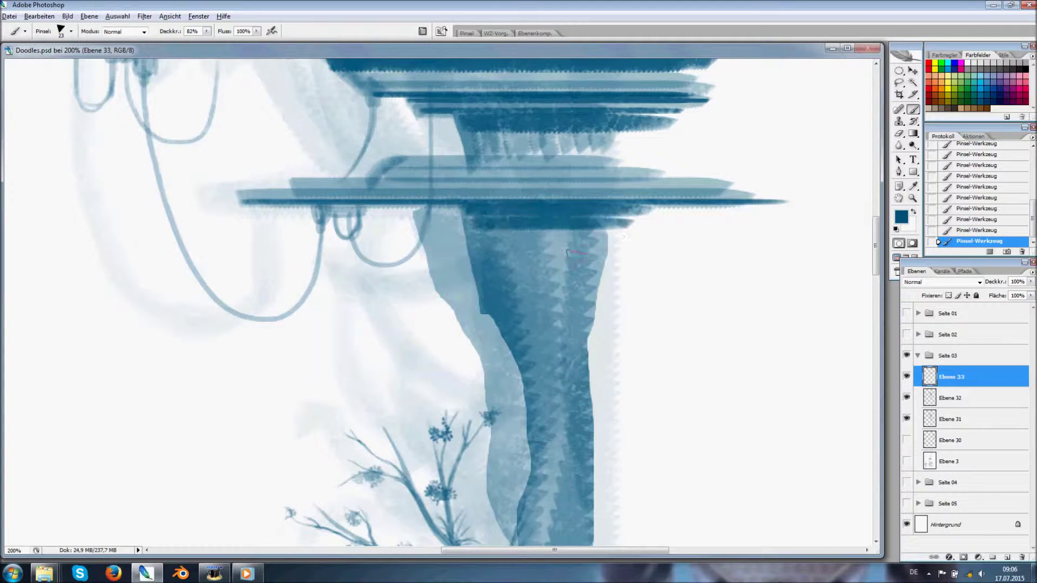
# - Set a 50 px brush at 34% opacity and make Ebene 33 active again
pyautogui.moveTo(355, 282); pyautogui.dragTo(384, 337)
pyautogui.hotkey('ctrl', '-')
pyautogui.hotkey('alt', '[')
pyautogui.press('3')
pyautogui.press('4')
pyautogui.rightClick(426, 199)
pyautogui.press('Return')
pyautogui.moveTo(489, 213); pyautogui.dragTo(567, 113)
pyautogui.click(954, 378)
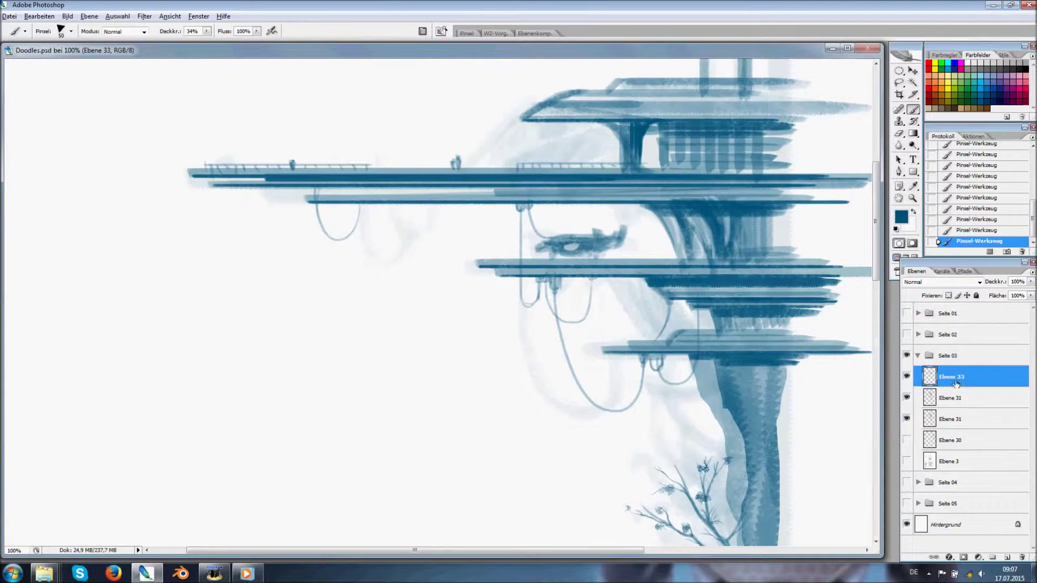
# - Set a 3 px brush at 82% opacity
pyautogui.hotkey('ctrl', '+')
pyautogui.rightClick(206, 201)
pyautogui.write('3')
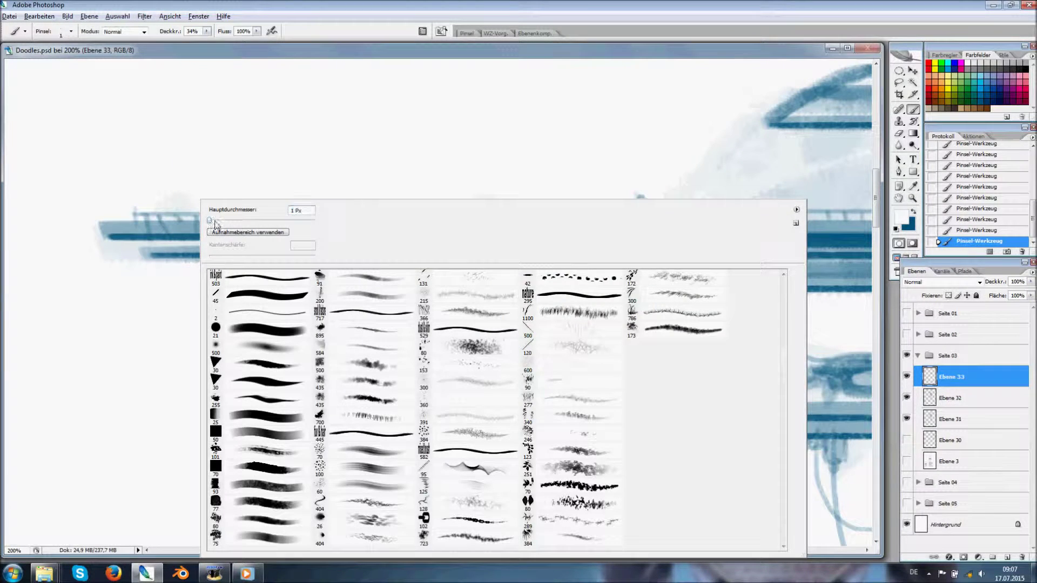
pyautogui.press('Return')
pyautogui.press('8')
pyautogui.press('2')
# - Paint white highlights along the upper and lower platform edges
pyautogui.moveTo(703, 162); pyautogui.dragTo(394, 228)
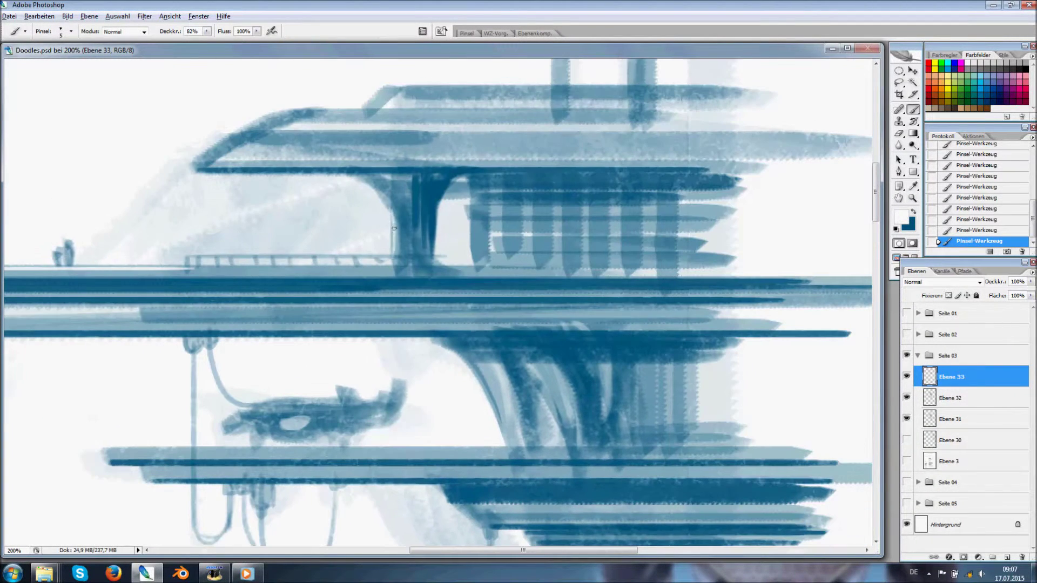
pyautogui.scroll(-2, 378, 270)
pyautogui.hscroll(-8, 378, 270)
pyautogui.hotkey('ctrl', 'z')
pyautogui.hscroll(6, 519, 303)
pyautogui.moveTo(311, 260); pyautogui.dragTo(771, 262)
pyautogui.hotkey('ctrl', 'z')
pyautogui.hscroll(5, 533, 359)
pyautogui.moveTo(705, 342)
pyautogui.mouseDown()
pyautogui.moveTo(303, 353)
pyautogui.moveTo(645, 355)
pyautogui.mouseUp()
pyautogui.moveTo(452, 320); pyautogui.dragTo(630, 319)
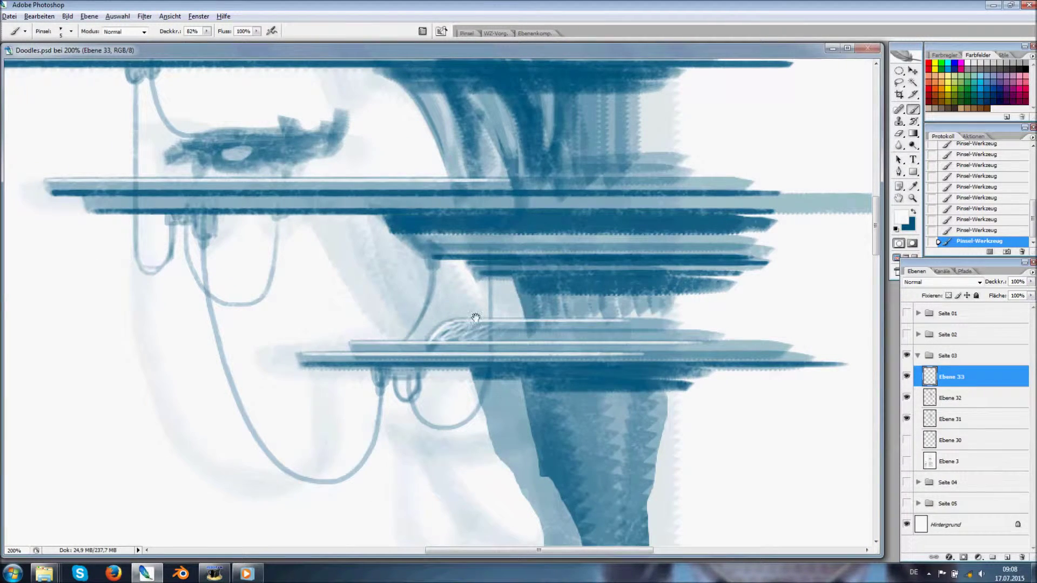
# - Pan across the platforms and zoom in on the vehicle sketch
pyautogui.moveTo(475, 318); pyautogui.dragTo(479, 336)
pyautogui.moveTo(531, 340); pyautogui.dragTo(534, 310)
pyautogui.moveTo(574, 341); pyautogui.dragTo(785, 487)
pyautogui.keyDown('ctrl'); pyautogui.click(527, 268); pyautogui.keyUp('ctrl')
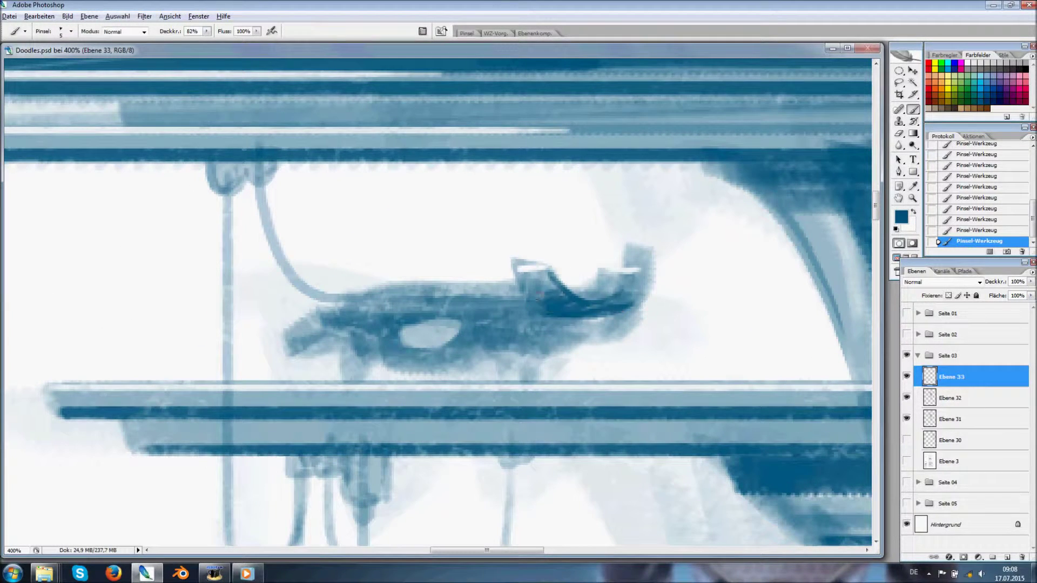
# - Shade the vehicle: dark cockpit curve, light highlight, darker wing tip and hatched underside
pyautogui.moveTo(313, 313); pyautogui.dragTo(404, 296)
pyautogui.press('x')
pyautogui.moveTo(487, 344); pyautogui.dragTo(561, 319)
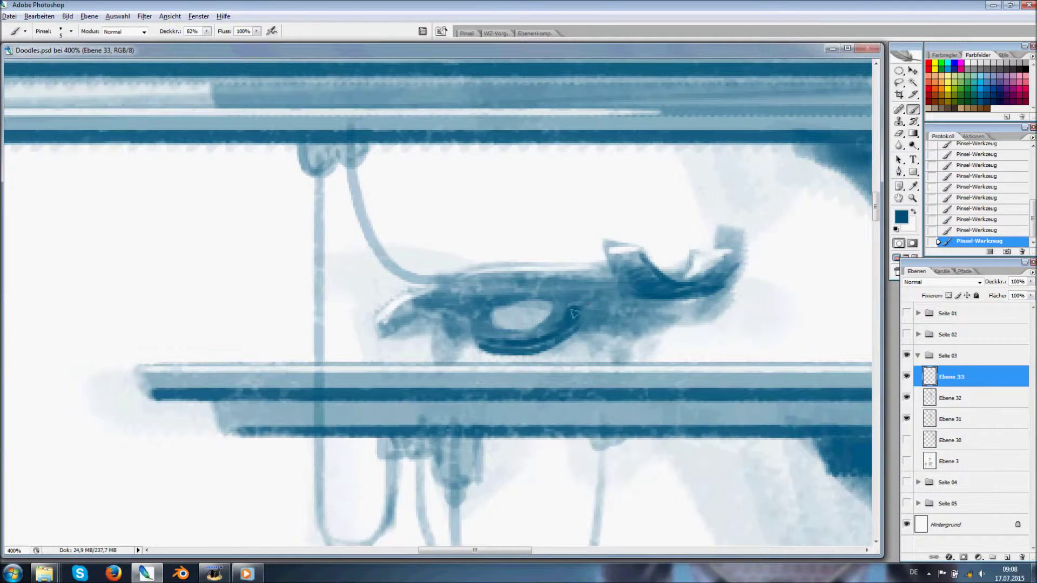
pyautogui.moveTo(496, 296); pyautogui.dragTo(556, 292)
pyautogui.press('x')
pyautogui.moveTo(382, 330); pyautogui.dragTo(444, 309)
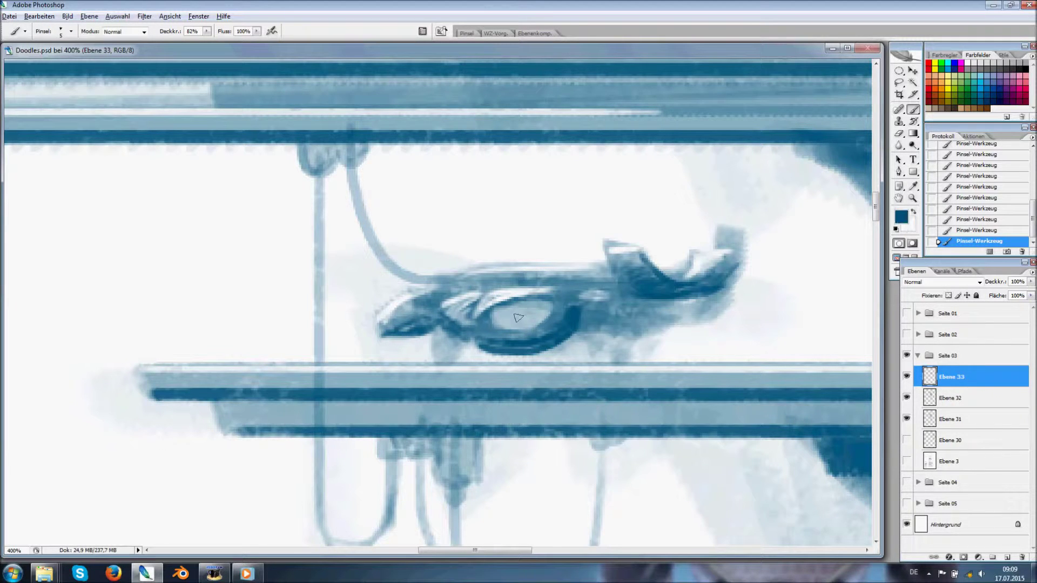
pyautogui.moveTo(670, 300); pyautogui.dragTo(591, 341)
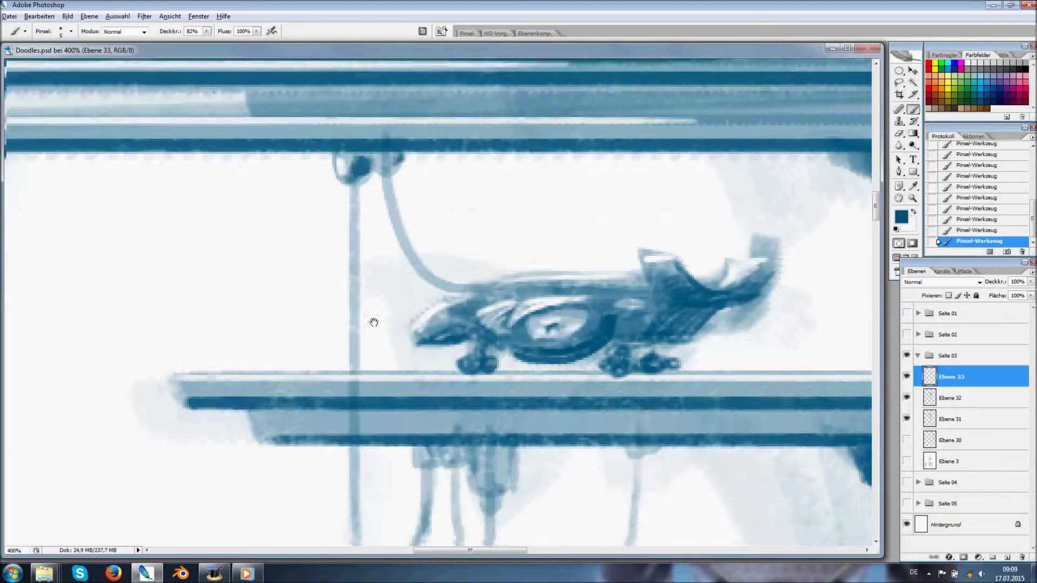
# - Move the view past the right-hand structure down to the cliff column
pyautogui.moveTo(324, 203); pyautogui.dragTo(373, 157)
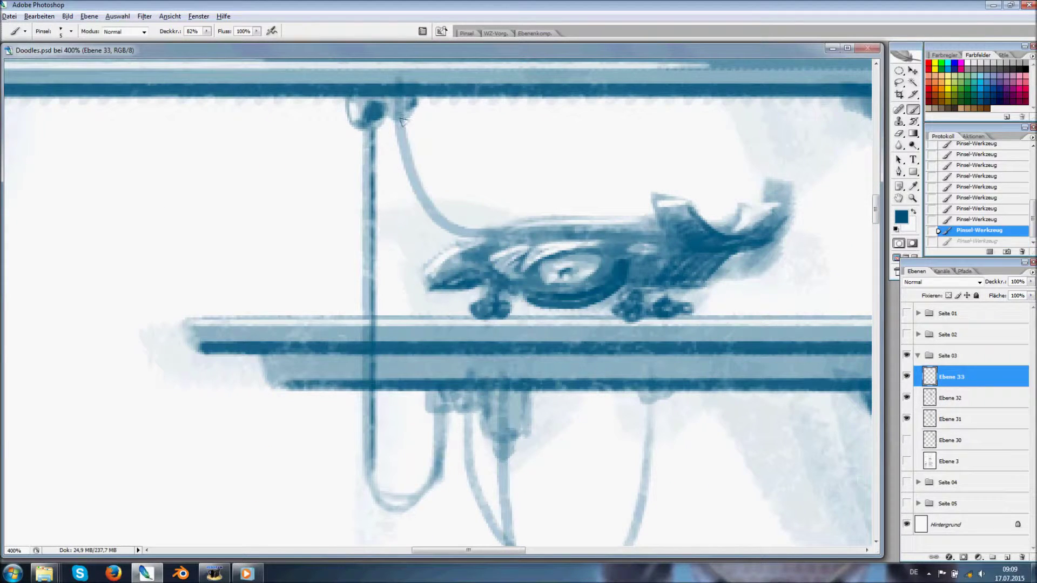
pyautogui.moveTo(521, 395); pyautogui.dragTo(270, 311)
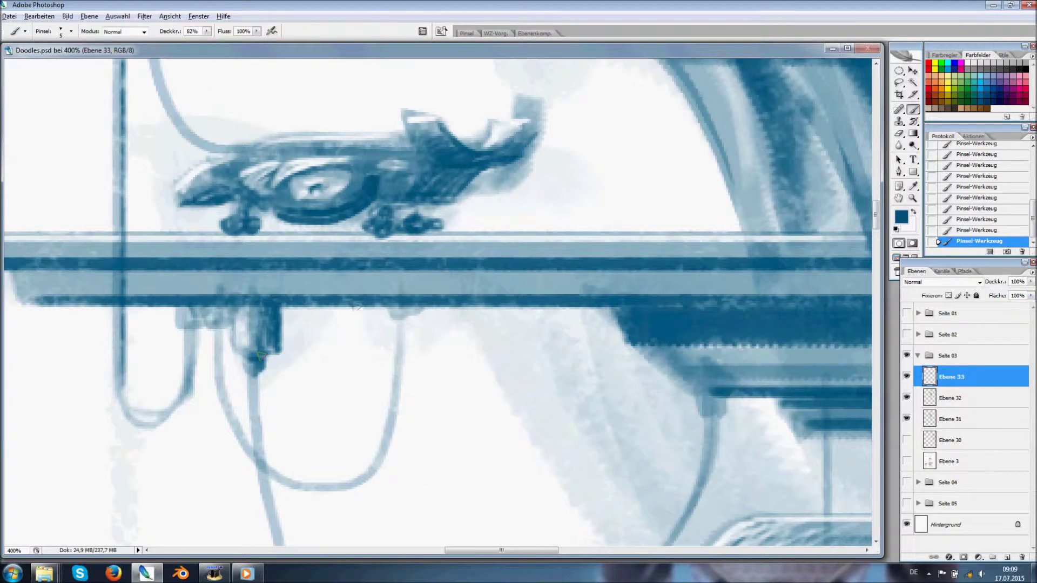
pyautogui.press('x')
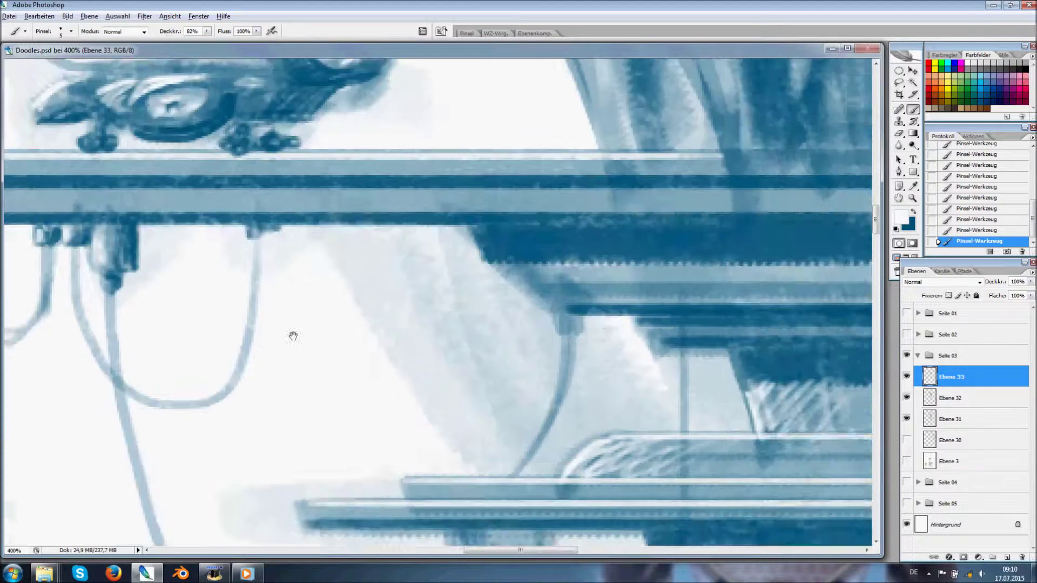
pyautogui.moveTo(692, 421); pyautogui.dragTo(347, 254)
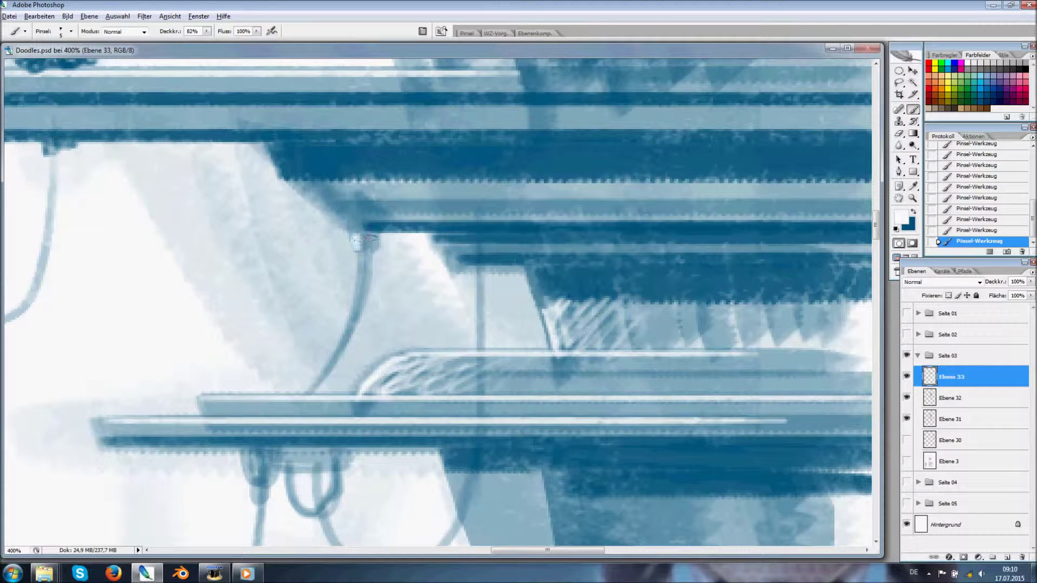
pyautogui.moveTo(328, 358); pyautogui.dragTo(387, 168)
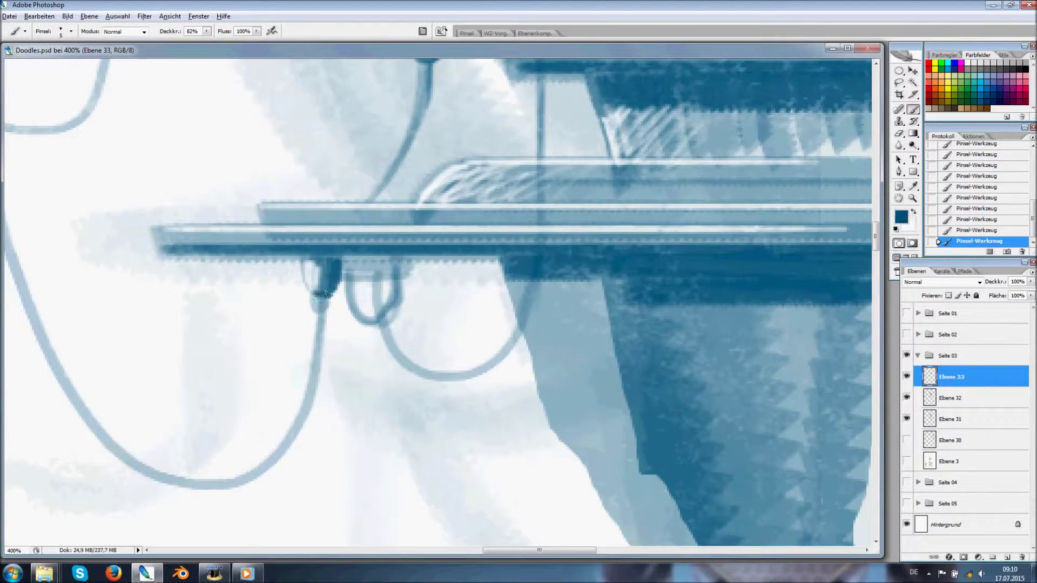
pyautogui.press('x')
pyautogui.moveTo(326, 295); pyautogui.dragTo(78, 89)
# - Lasso narrow vertical crevice strips down the dark cliff column
pyautogui.press('l')
pyautogui.moveTo(361, 86)
pyautogui.mouseDown()
pyautogui.moveTo(504, 444)
pyautogui.moveTo(499, 151)
pyautogui.mouseUp()
pyautogui.moveTo(356, 226)
pyautogui.mouseDown()
pyautogui.moveTo(486, 322)
pyautogui.moveTo(454, 376)
pyautogui.mouseUp()
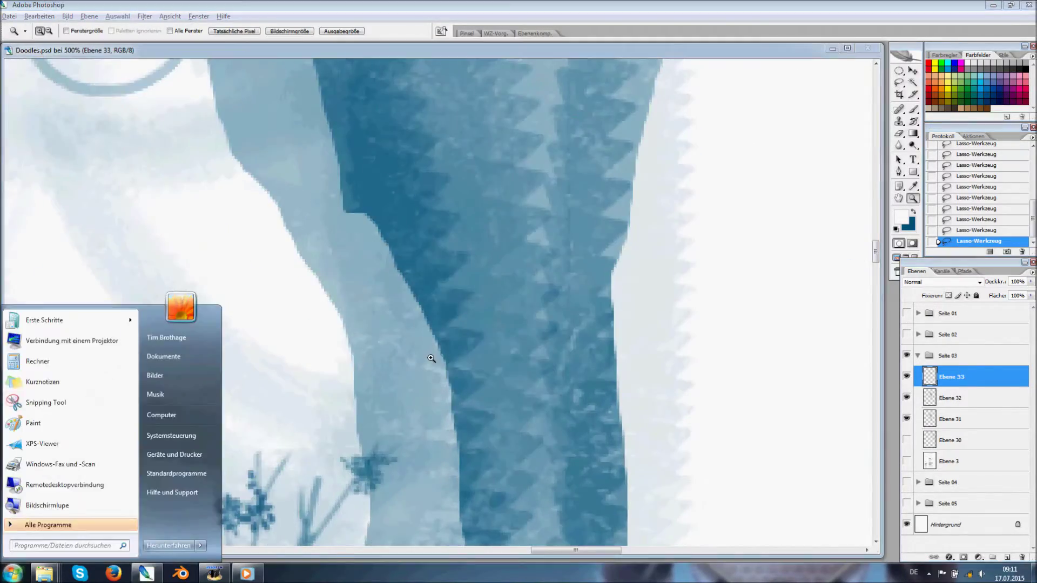
# - Zoom out to the whole cliff and set the Brush to 302 px
pyautogui.hotkey('ctrl', 'alt', '0')
pyautogui.press('b')
pyautogui.rightClick(607, 363)
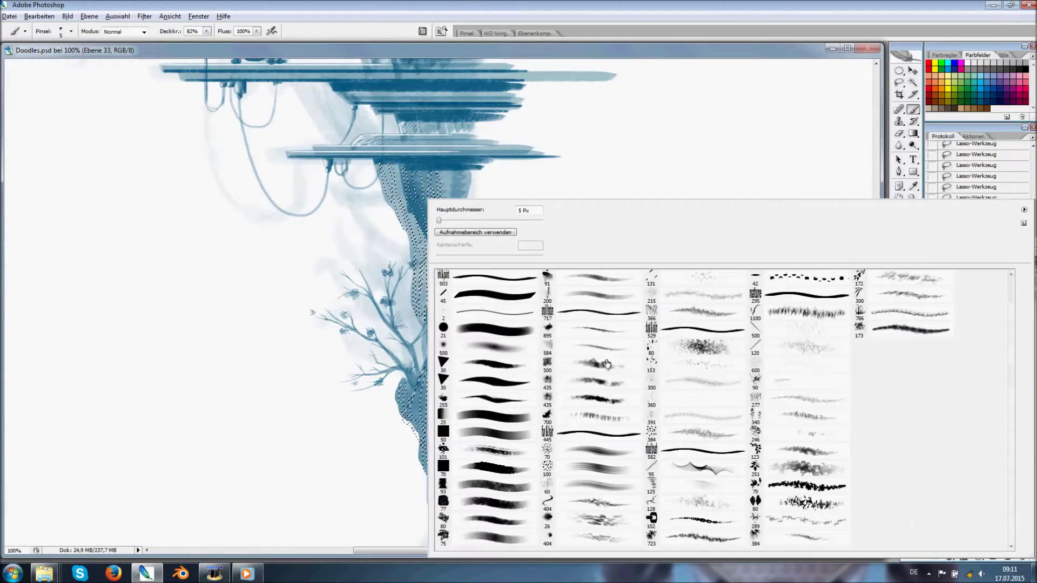
pyautogui.doubleClick(607, 364)
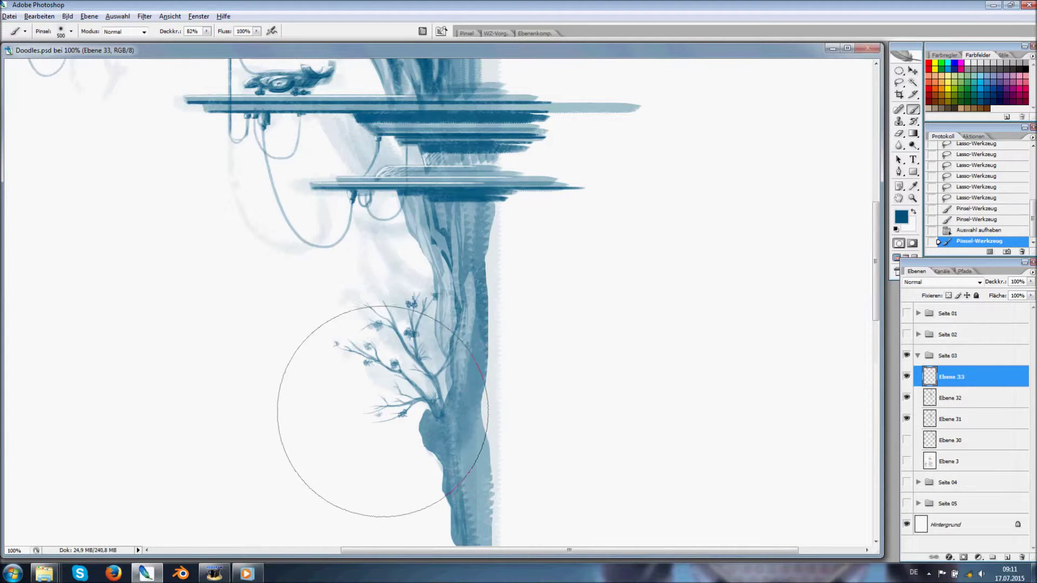
pyautogui.hotkey('ctrl', 'alt', 'z')
pyautogui.hotkey('ctrl', 'alt', 'z')
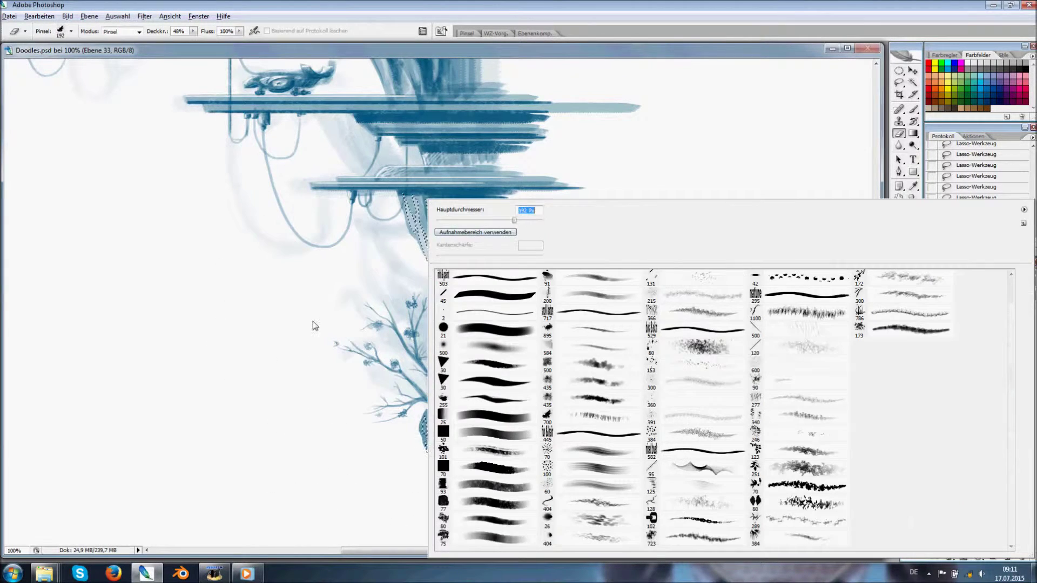
pyautogui.write('302')
pyautogui.press('Return')
# - Move the view up and zoom in on the cliff column
pyautogui.moveTo(504, 371); pyautogui.dragTo(504, 265)
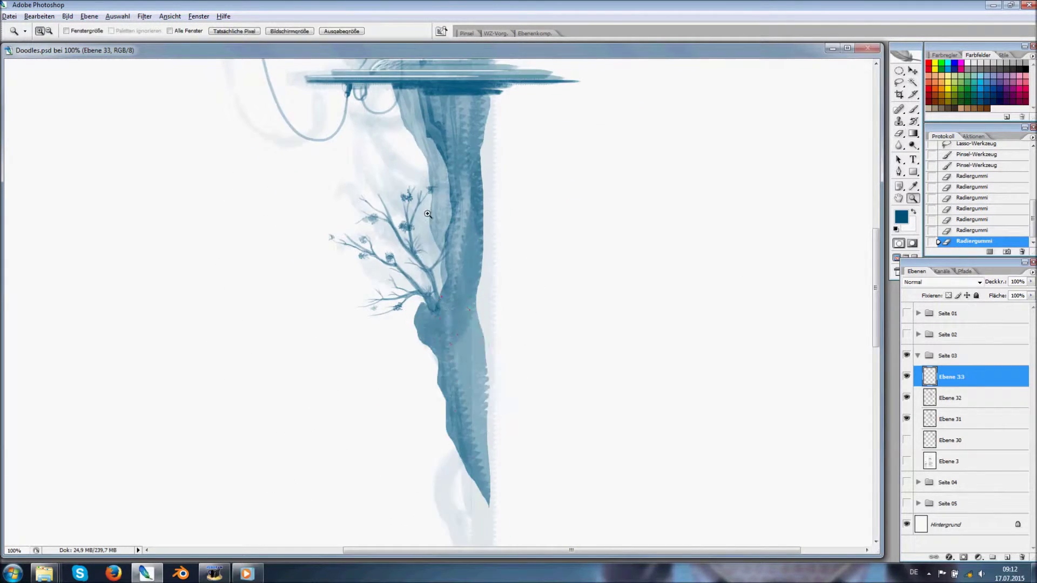
pyautogui.doubleClick(422, 261)
pyautogui.click(422, 261)
pyautogui.rightClick(469, 338)
pyautogui.click(427, 163)
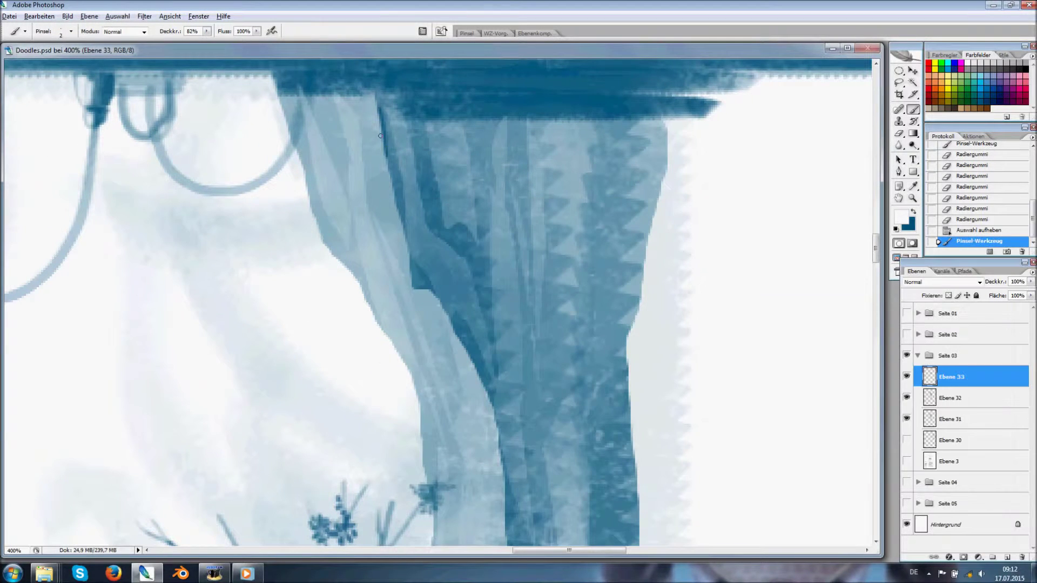
# - Frame the cliff's left edge and resize the brush to 5 px
pyautogui.keyDown('alt'); pyautogui.click(468, 358); pyautogui.keyUp('alt')
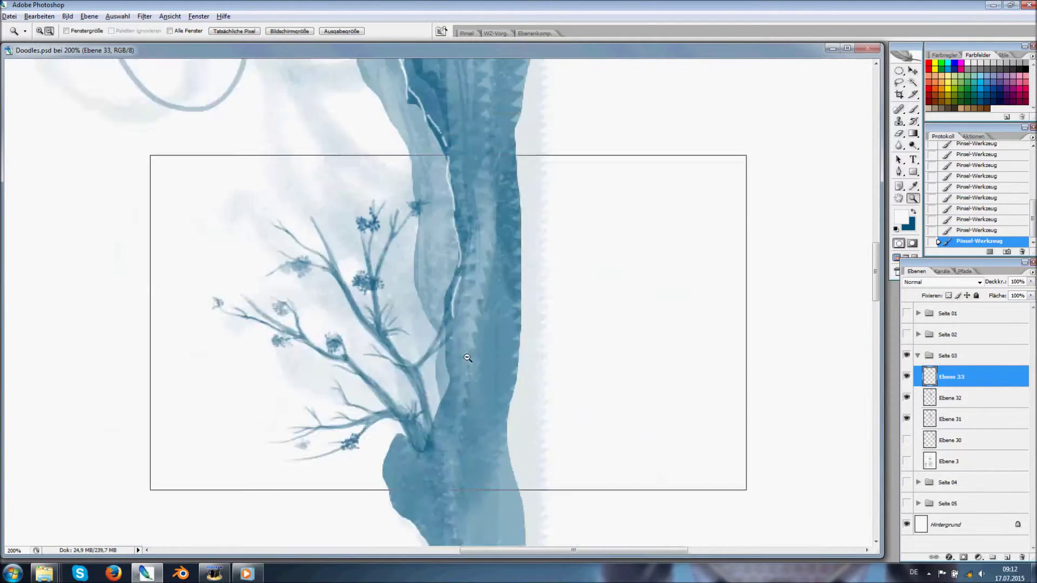
pyautogui.moveTo(468, 358); pyautogui.dragTo(454, 268)
pyautogui.click(468, 285)
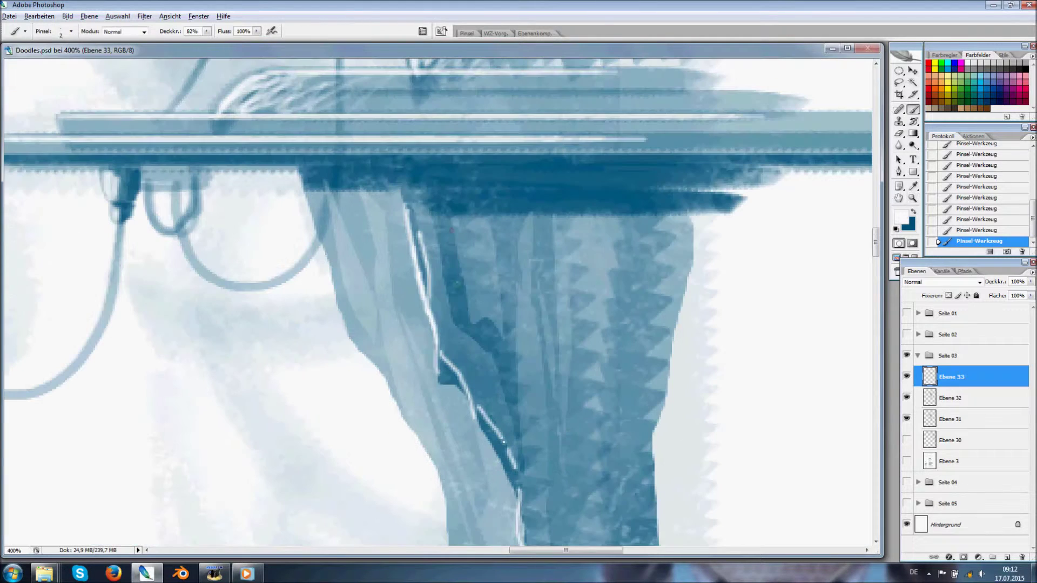
pyautogui.rightClick(453, 344)
pyautogui.moveTo(438, 221); pyautogui.dragTo(440, 221)
pyautogui.press('Return')
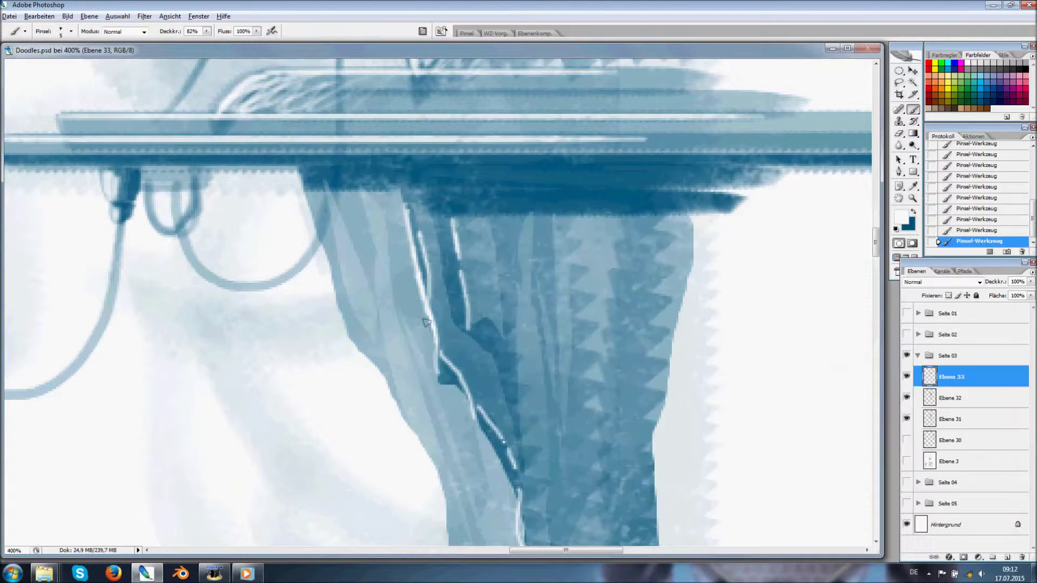
# - Darken with dark blue where the tree branches meet the cliff trunk
pyautogui.moveTo(524, 492); pyautogui.dragTo(478, 356)
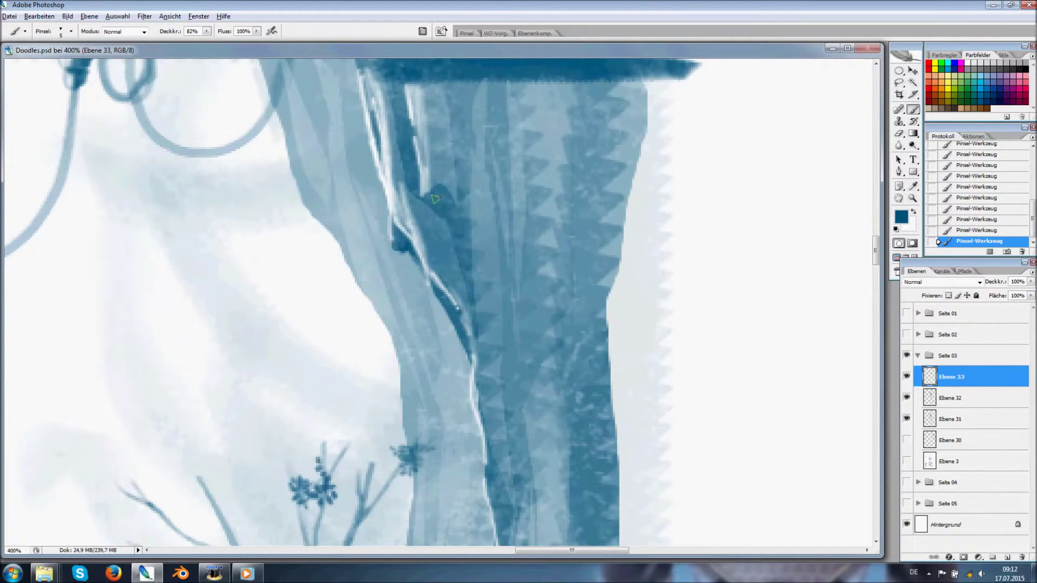
pyautogui.moveTo(471, 486); pyautogui.dragTo(471, 373)
pyautogui.moveTo(472, 464); pyautogui.dragTo(475, 371)
pyautogui.moveTo(424, 477); pyautogui.dragTo(494, 315)
pyautogui.moveTo(458, 264); pyautogui.dragTo(489, 334)
pyautogui.press('x')
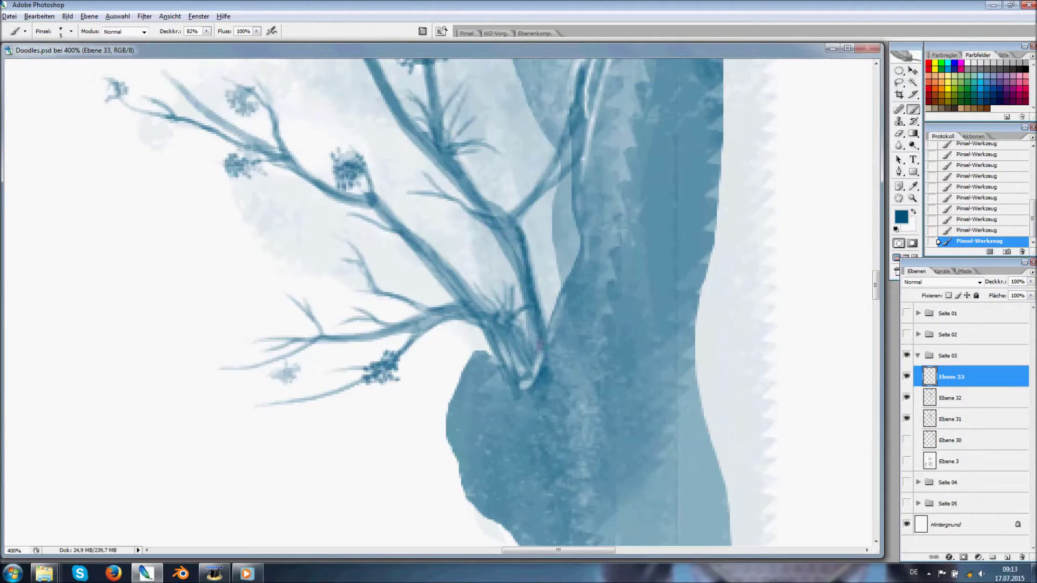
pyautogui.moveTo(520, 218); pyautogui.dragTo(565, 325)
pyautogui.moveTo(520, 420)
pyautogui.mouseDown()
pyautogui.moveTo(485, 305)
pyautogui.moveTo(413, 204)
pyautogui.mouseUp()
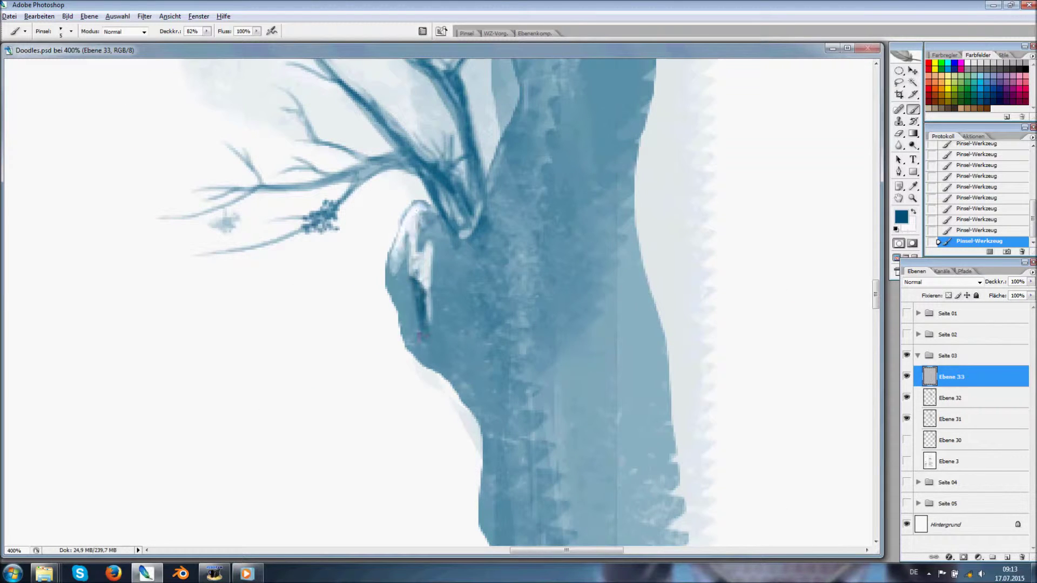
pyautogui.moveTo(457, 298)
pyautogui.mouseDown()
pyautogui.moveTo(414, 240)
pyautogui.moveTo(324, 48)
pyautogui.mouseUp()
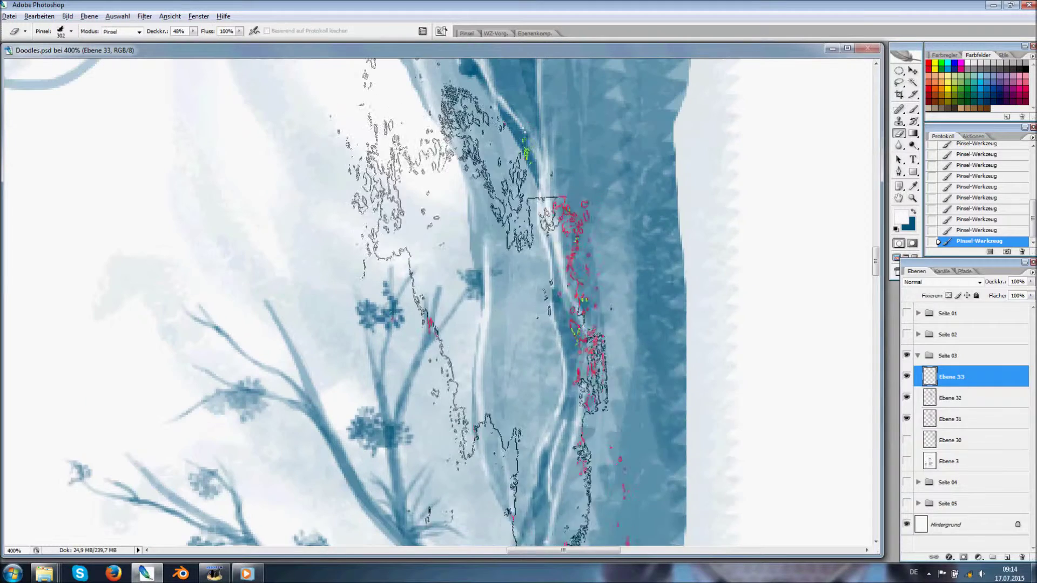
# - Move along the trunk's left edge and paint dark blue crevices into it
pyautogui.press('e')
pyautogui.rightClick(392, 259)
pyautogui.press('Escape')
pyautogui.moveTo(392, 259); pyautogui.dragTo(411, 325)
pyautogui.press('b')
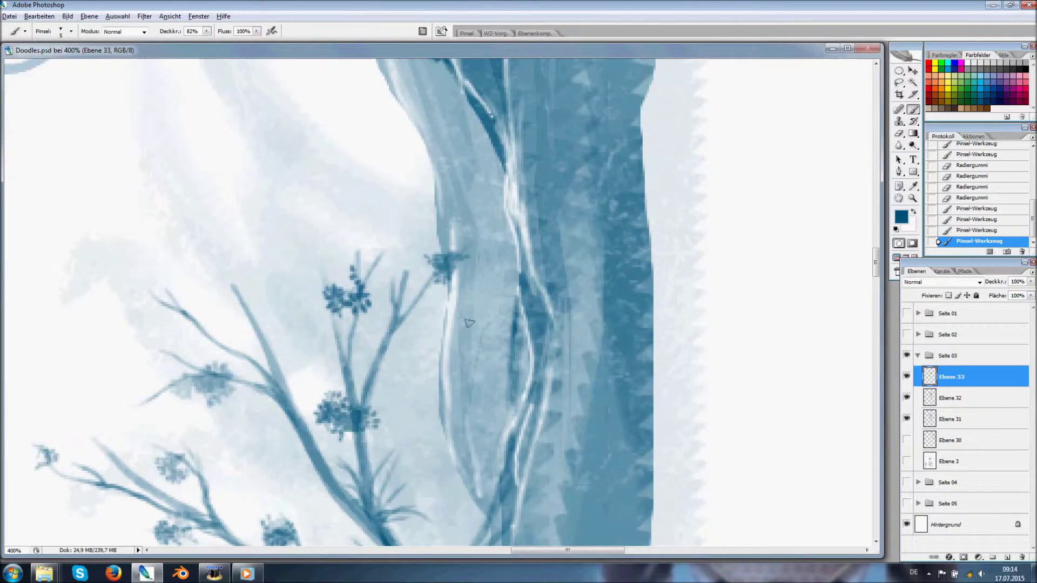
pyautogui.moveTo(411, 270); pyautogui.dragTo(449, 192)
pyautogui.scroll(3, 396, 170)
pyautogui.press('x')
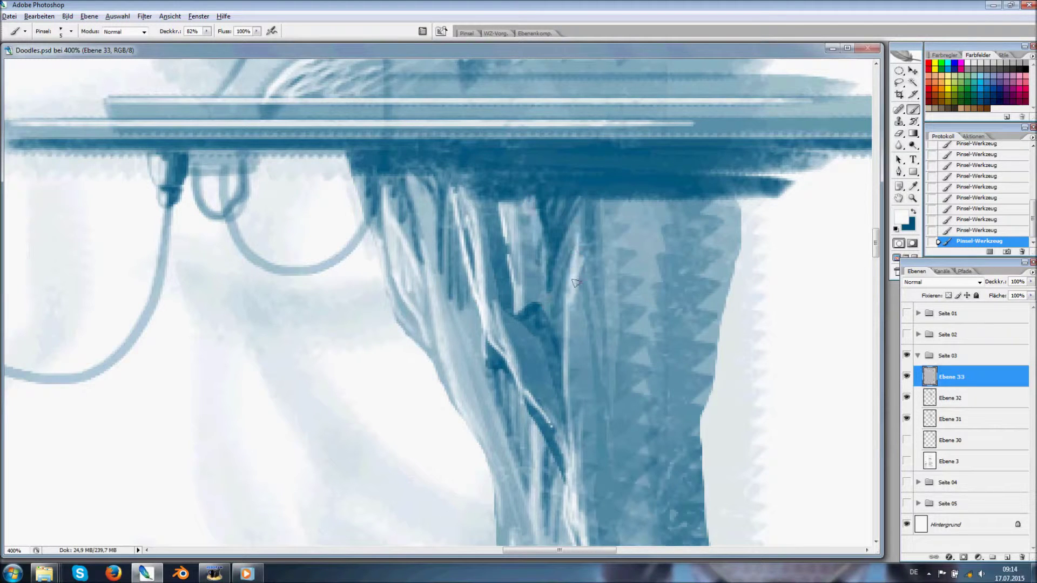
pyautogui.moveTo(719, 211); pyautogui.dragTo(702, 357)
# - Paint thin white highlight streaks down the cliff trunk
pyautogui.scroll(-2, 596, 216)
pyautogui.press('x')
pyautogui.moveTo(554, 149); pyautogui.dragTo(549, 275)
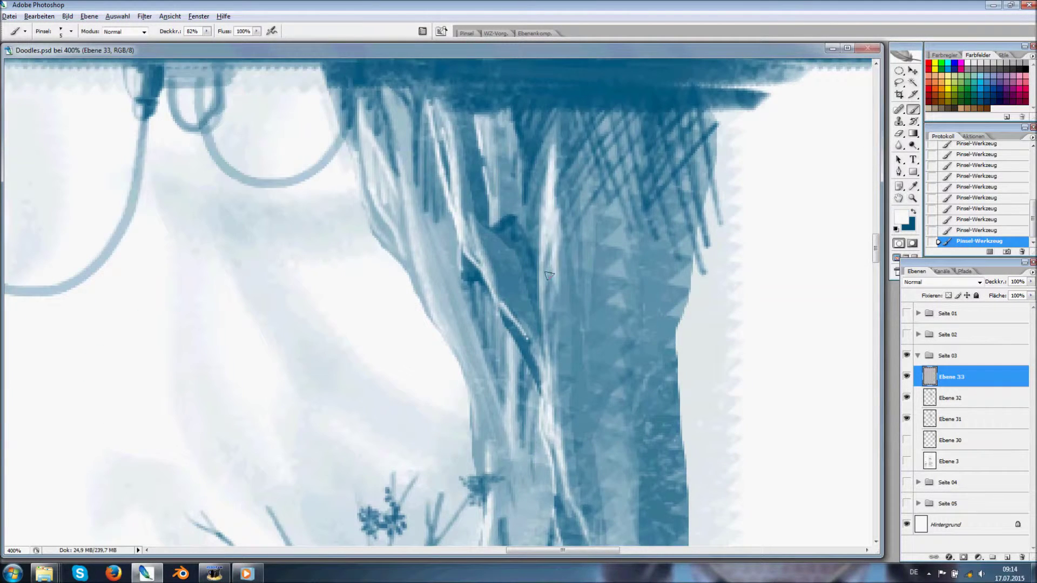
pyautogui.scroll(-5, 523, 290)
pyautogui.moveTo(482, 201); pyautogui.dragTo(475, 431)
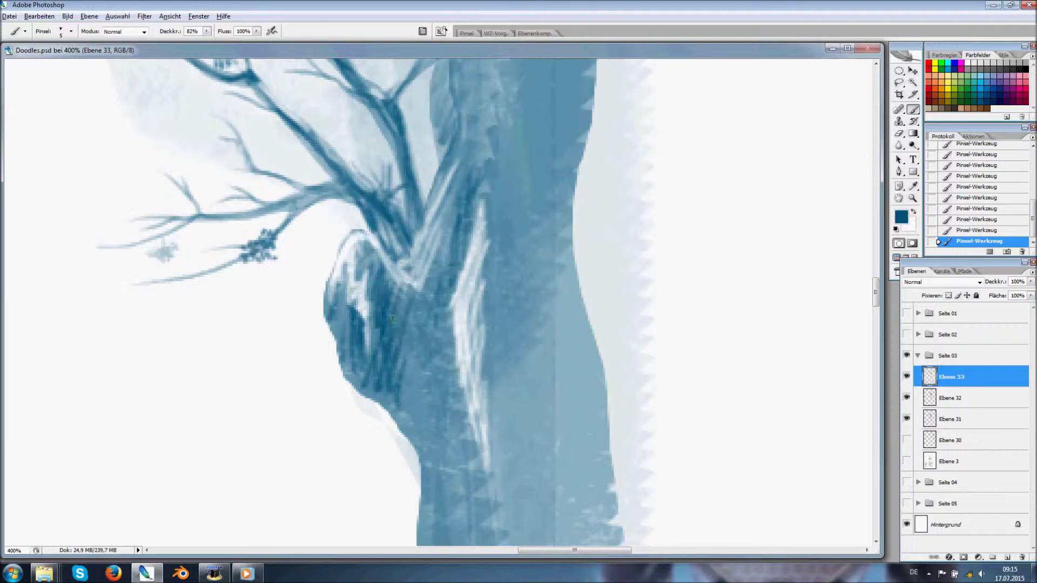
pyautogui.scroll(-5, 426, 368)
pyautogui.scroll(3, 460, 135)
pyautogui.scroll(2, 460, 162)
pyautogui.rightClick(339, 201)
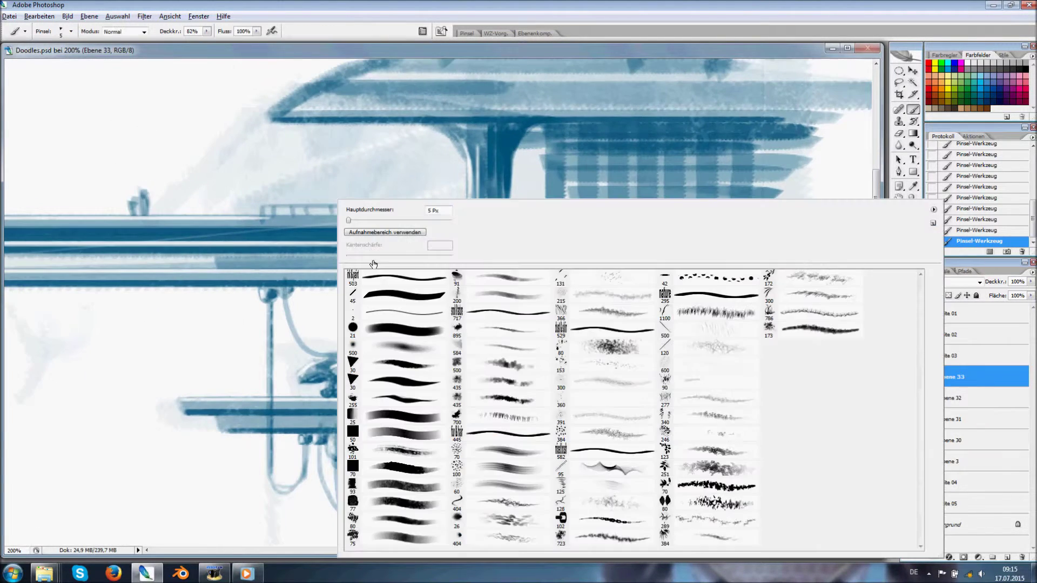
# - Pick a small 14 px triangle tip and paint two thin spires above the top platform
pyautogui.click(353, 379)
pyautogui.scroll(2, 486, 325)
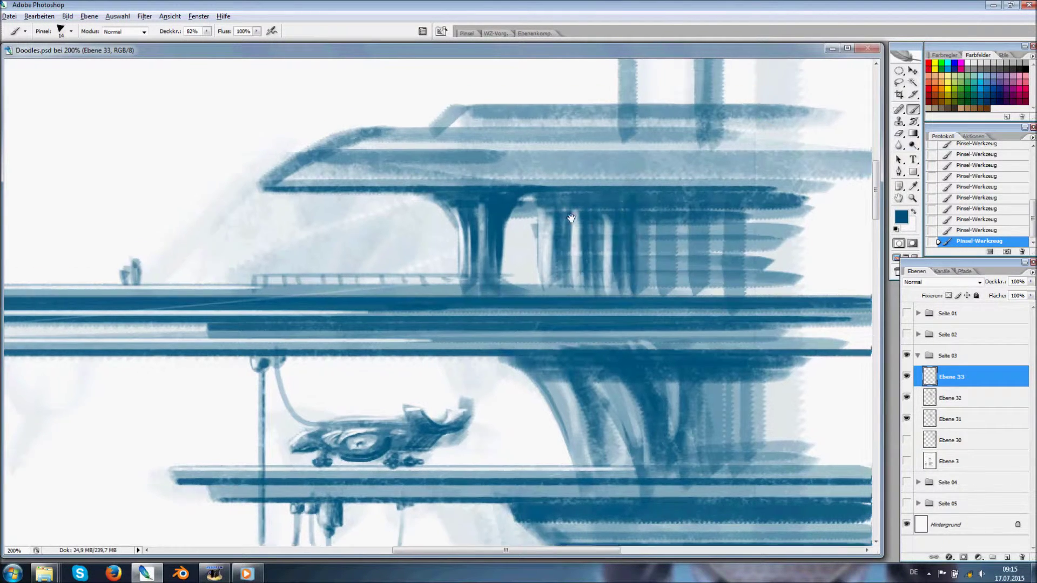
pyautogui.scroll(5, 541, 243)
pyautogui.rightClick(443, 222)
pyautogui.press('Return')
pyautogui.moveTo(540, 335); pyautogui.dragTo(540, 155)
pyautogui.moveTo(532, 293); pyautogui.dragTo(532, 227)
# - Shrink the brush to 7 px and paint another thin vertical stroke on the tower
pyautogui.scroll(3, 532, 243)
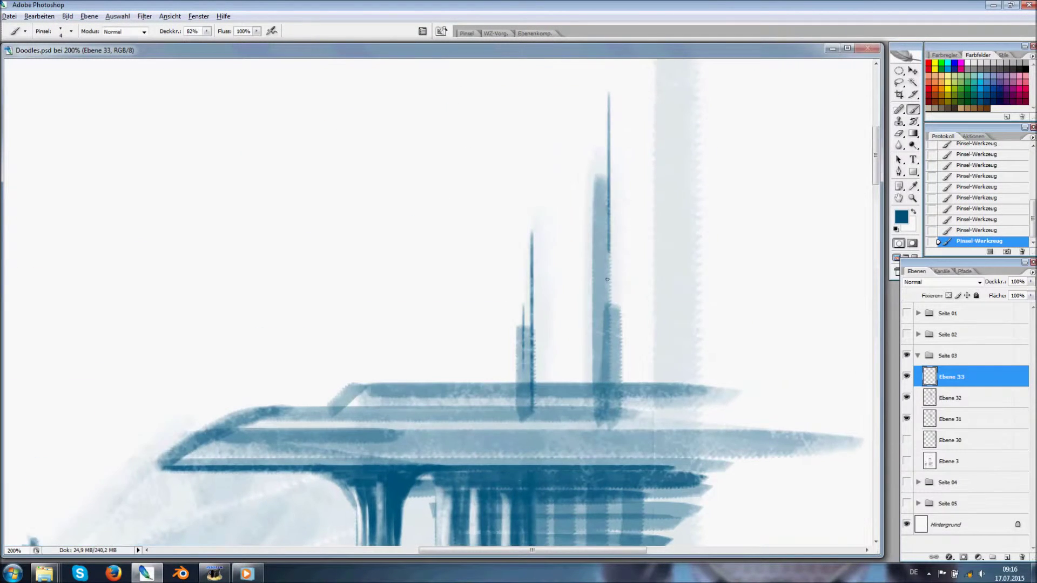
pyautogui.rightClick(409, 219)
pyautogui.moveTo(467, 399)
pyautogui.mouseDown()
pyautogui.moveTo(411, 221)
pyautogui.moveTo(442, 219)
pyautogui.mouseUp()
pyautogui.press('Return')
pyautogui.rightClick(456, 220)
pyautogui.press('Return')
pyautogui.scroll(3, 540, 270)
pyautogui.moveTo(606, 140); pyautogui.dragTo(597, 318)
# - Switch to white, zoom out, and set the brush to 99 px
pyautogui.moveTo(397, 363); pyautogui.dragTo(451, 276)
pyautogui.press('x')
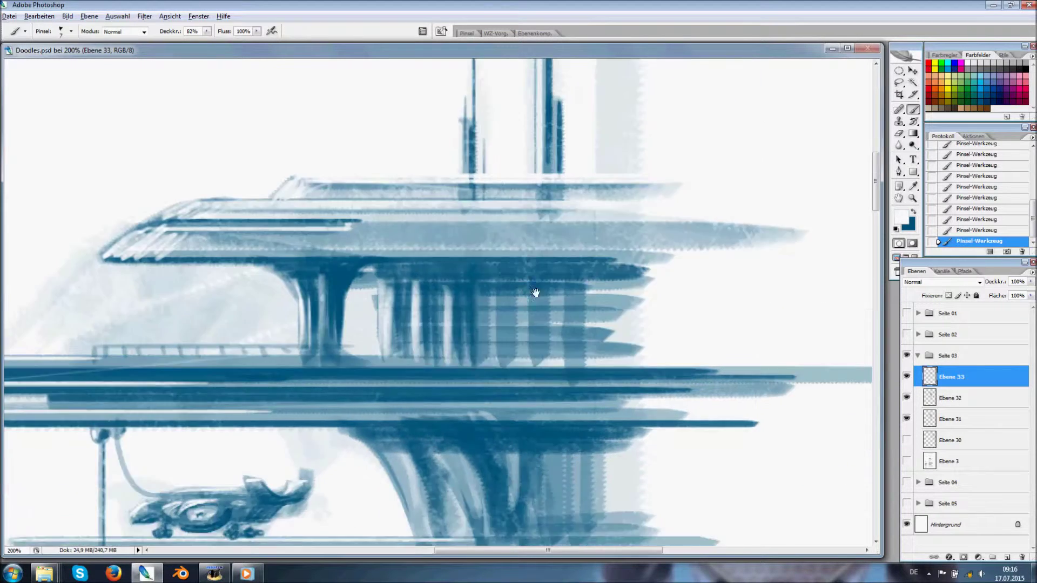
pyautogui.hotkey('ctrl', '-')
pyautogui.rightClick(441, 221)
pyautogui.write('99')
pyautogui.press('Return')
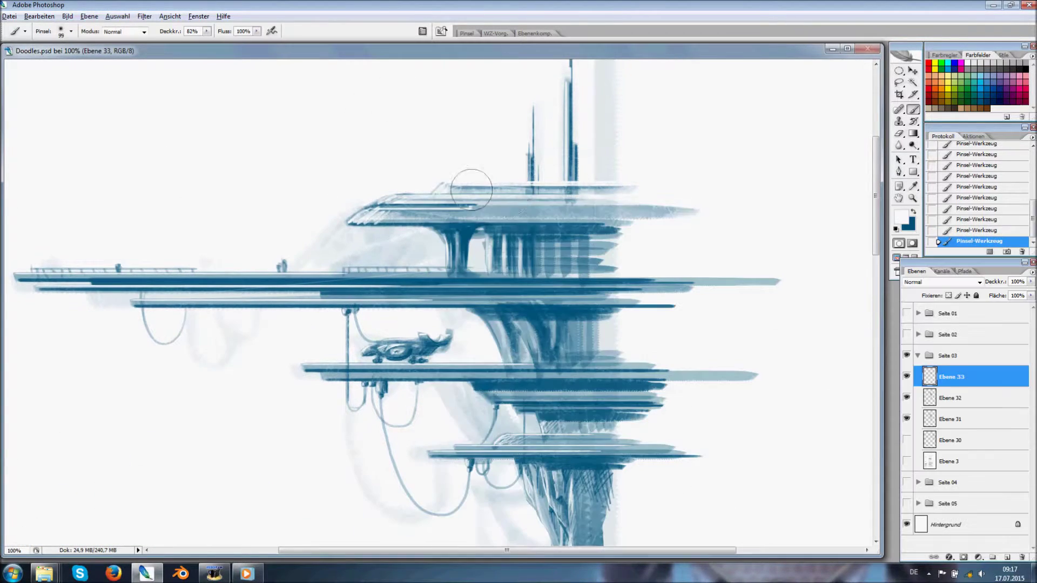
pyautogui.moveTo(528, 367)
pyautogui.mouseDown()
pyautogui.moveTo(563, 314)
pyautogui.moveTo(471, 257)
pyautogui.mouseUp()
pyautogui.hotkey('ctrl', '-')
# - Try scatter brush presets at 360 px and 391 px, settling on 112 px
pyautogui.press('z')
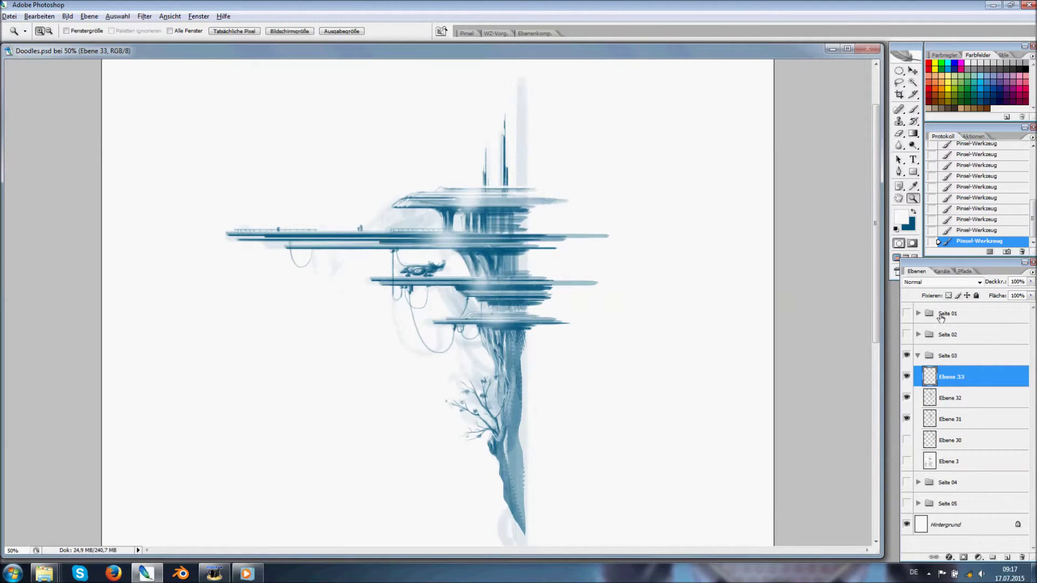
pyautogui.press('b')
pyautogui.rightClick(411, 258)
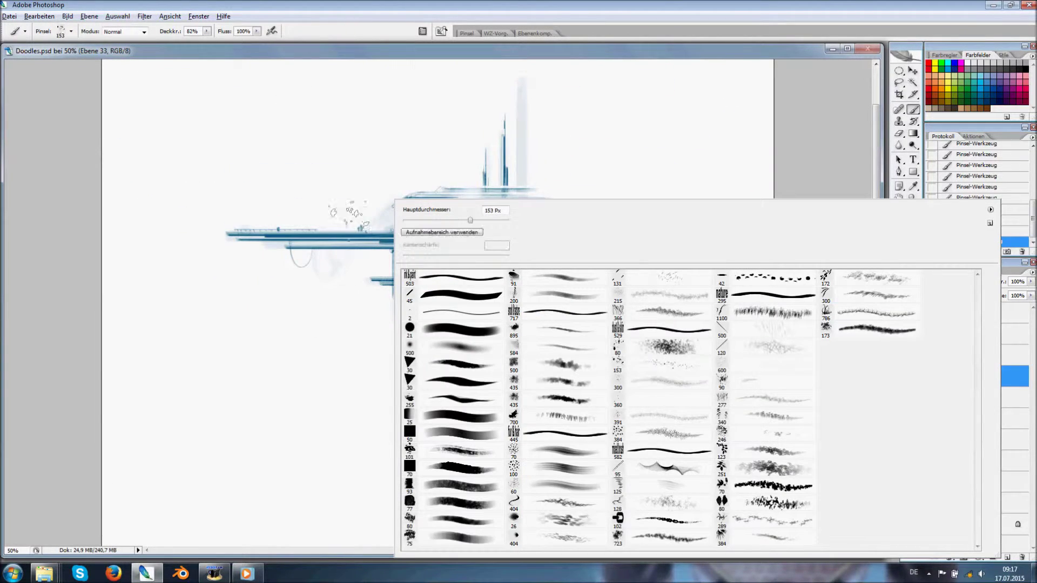
pyautogui.press('Escape')
pyautogui.rightClick(396, 215)
pyautogui.doubleClick(540, 378)
pyautogui.keyDown('alt'); pyautogui.scroll(3, 457, 363); pyautogui.keyUp('alt')
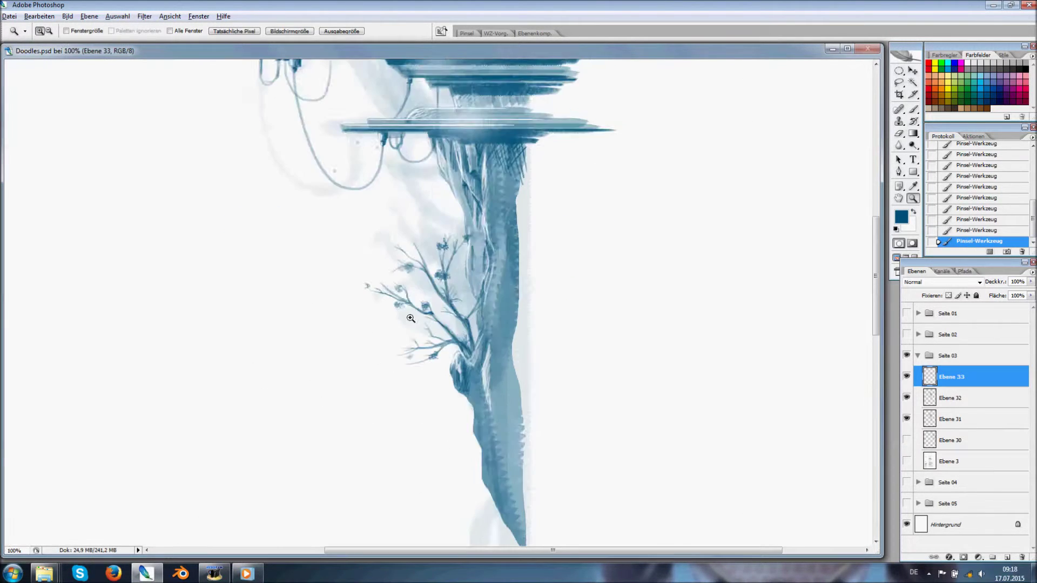
pyautogui.rightClick(435, 199)
pyautogui.doubleClick(486, 351)
pyautogui.rightClick(422, 200)
pyautogui.doubleClick(697, 399)
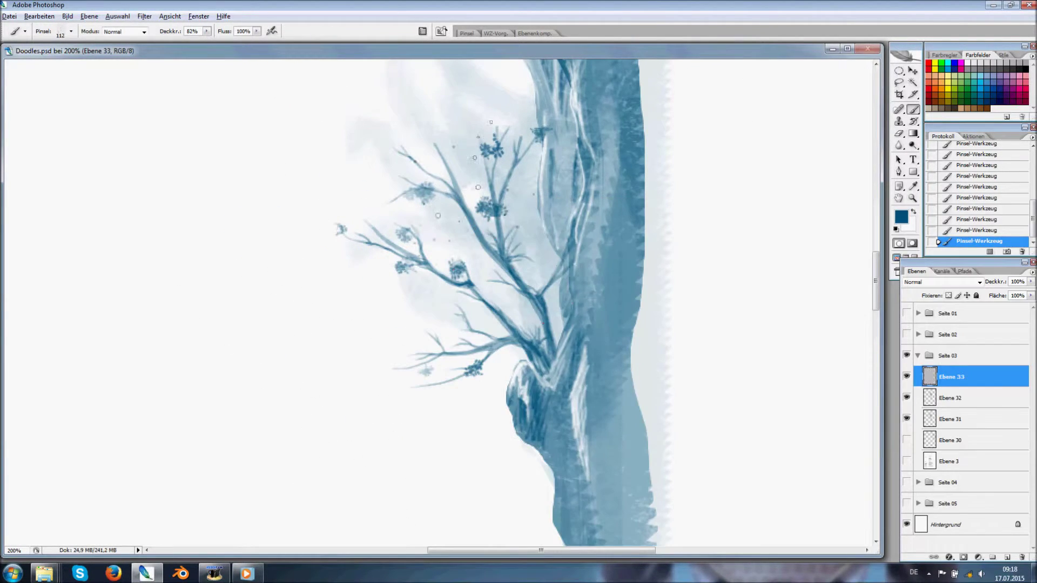
# - Stamp-merge Ebene 31 to 33 into the new layer Ebene 33 Kopie
pyautogui.keyDown('alt'); pyautogui.scroll(-1, 359, 269); pyautogui.keyUp('alt')
pyautogui.keyDown('alt'); pyautogui.scroll(-2, 359, 269); pyautogui.keyUp('alt')
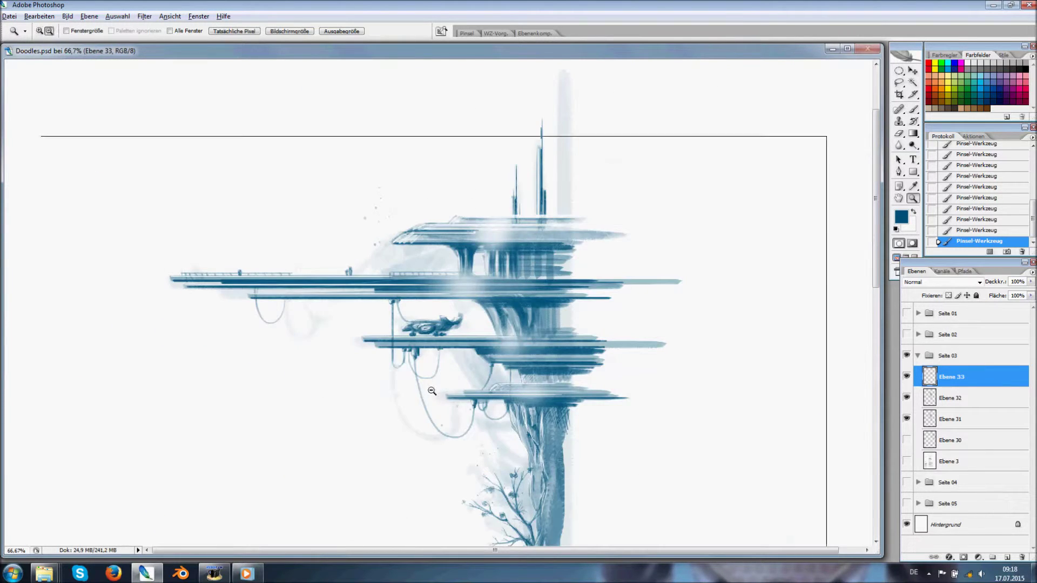
pyautogui.keyDown('shift'); pyautogui.click(958, 412); pyautogui.keyUp('shift')
pyautogui.rightClick(959, 400)
pyautogui.click(962, 378)
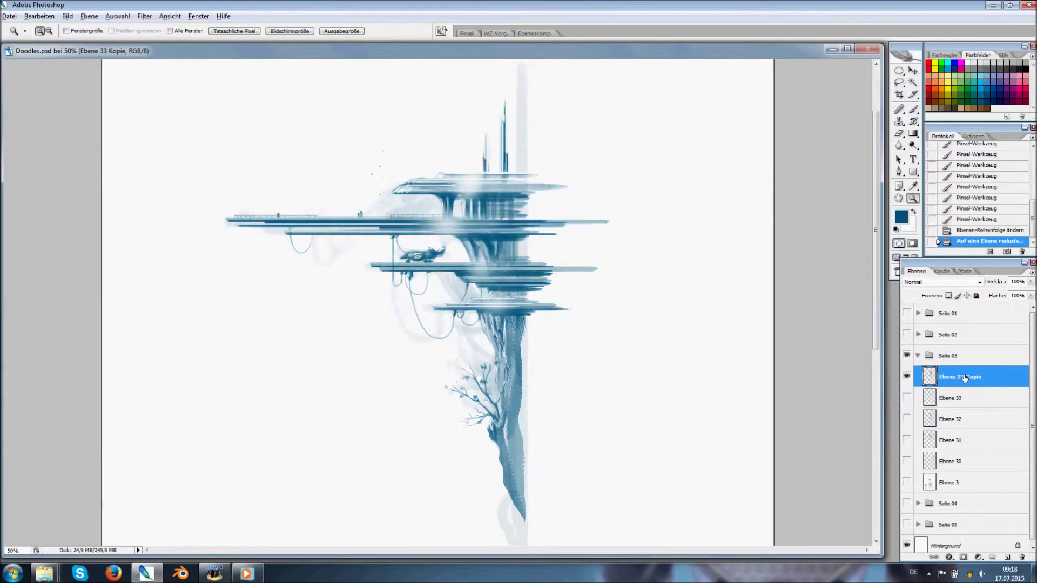
# - Add a layer mask to Ebene 33 Kopie and fade part of the city's edge with a textured brush at 100%
pyautogui.press('b')
pyautogui.rightClick(429, 200)
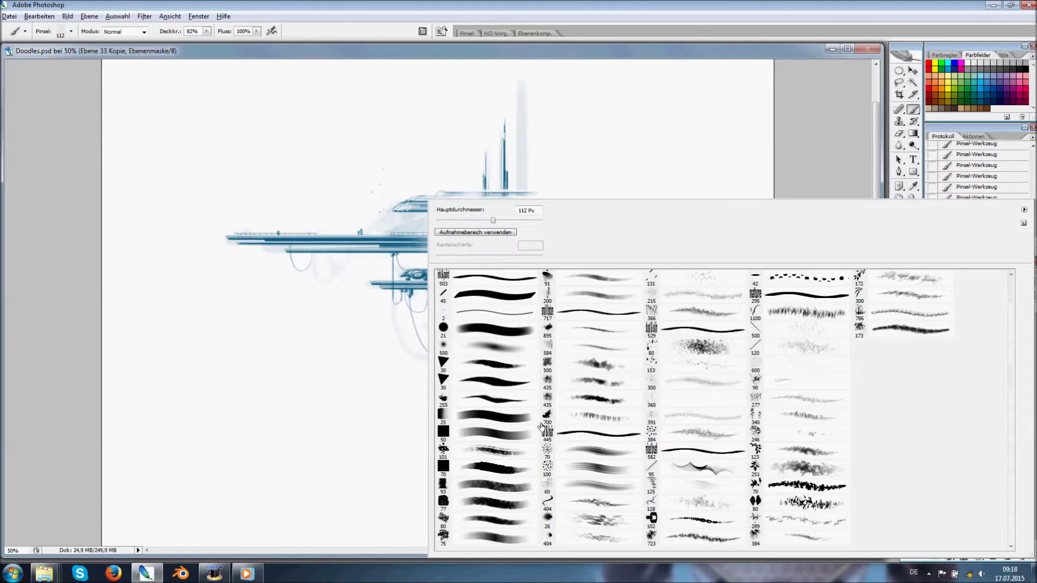
pyautogui.press('0')
pyautogui.doubleClick(590, 421)
pyautogui.click(567, 424)
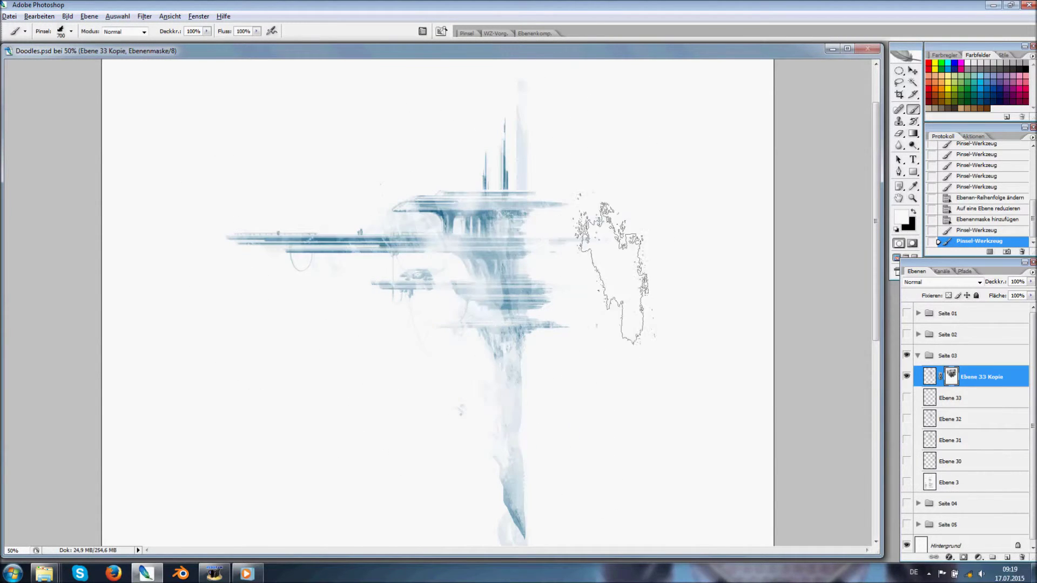
pyautogui.moveTo(421, 243); pyautogui.dragTo(522, 351)
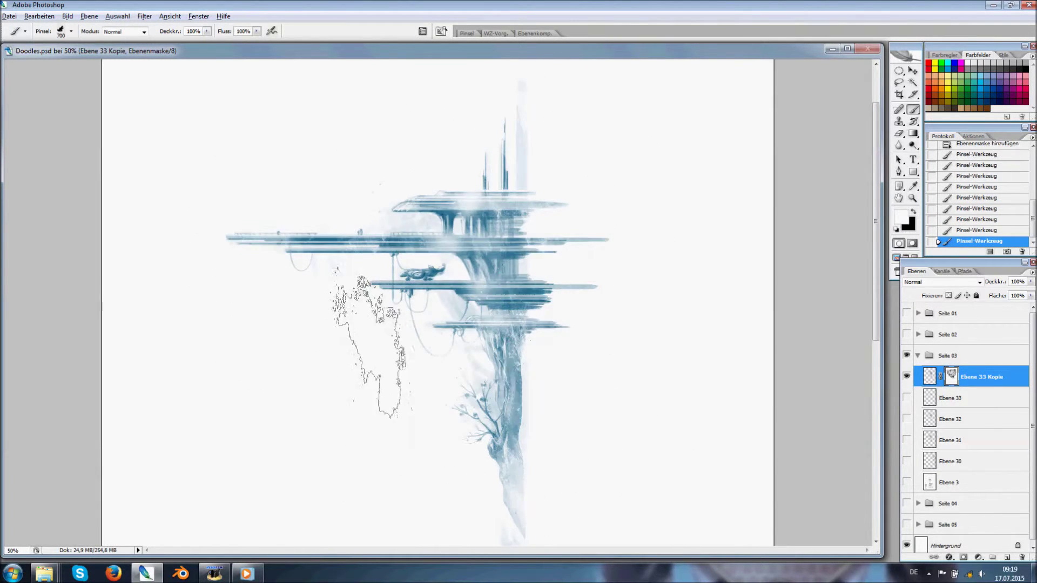
# - Dab the mask using a 300 px textured brush and a 120 px line-shaped brush
pyautogui.rightClick(381, 199)
pyautogui.click(644, 373)
pyautogui.doubleClick(659, 390)
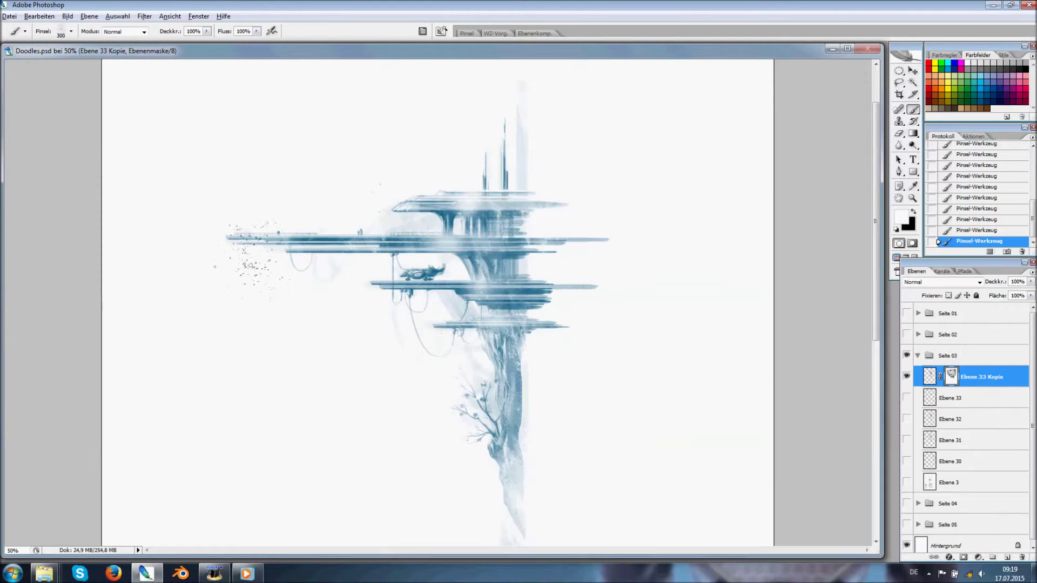
pyautogui.rightClick(349, 198)
pyautogui.doubleClick(537, 505)
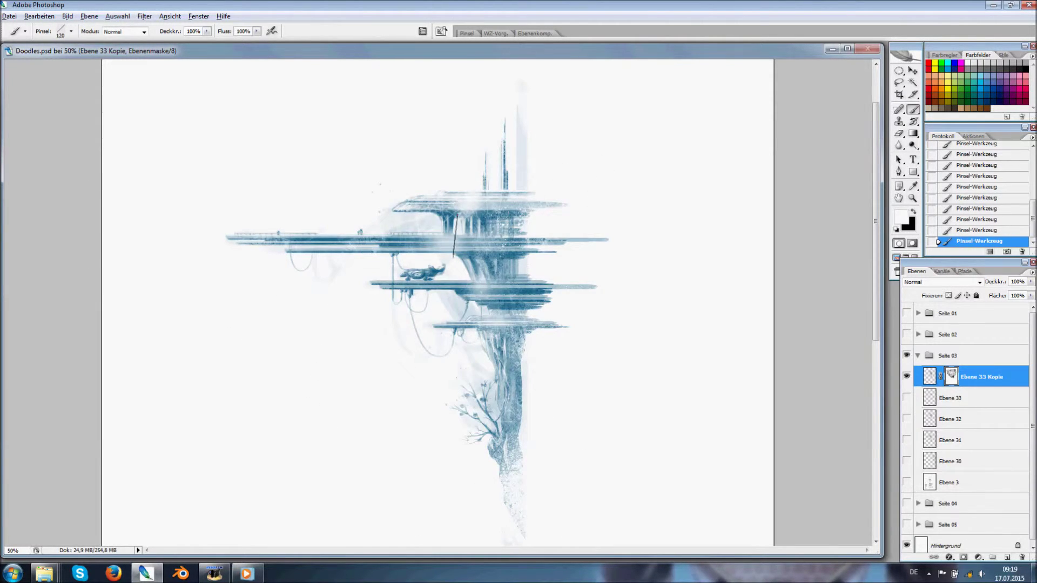
# - Switch to 153 px and 700 px brushes, undo the last mask stroke, and select Ebene 33
pyautogui.rightClick(520, 293)
pyautogui.doubleClick(689, 358)
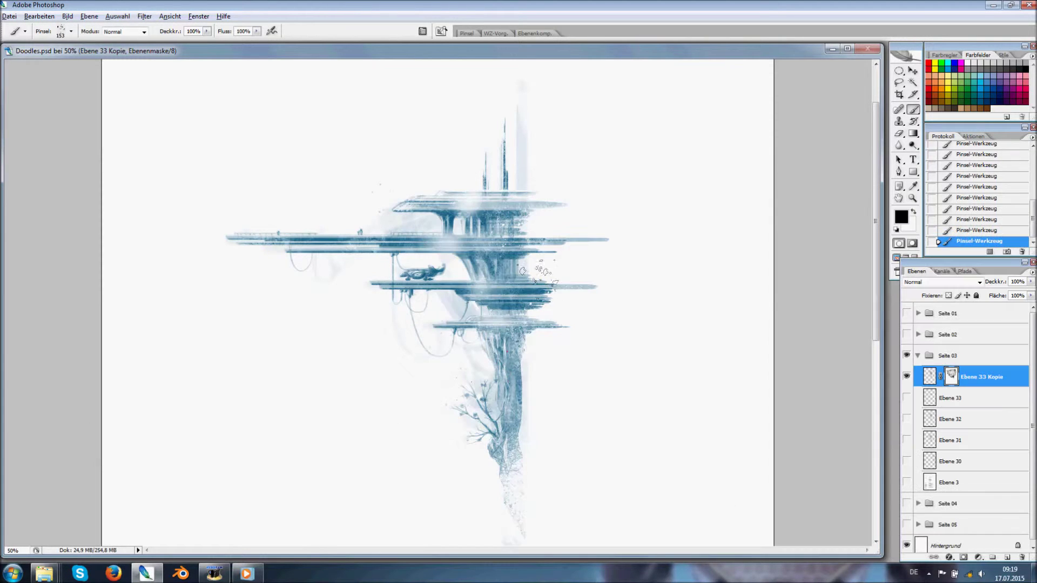
pyautogui.rightClick(427, 199)
pyautogui.doubleClick(497, 465)
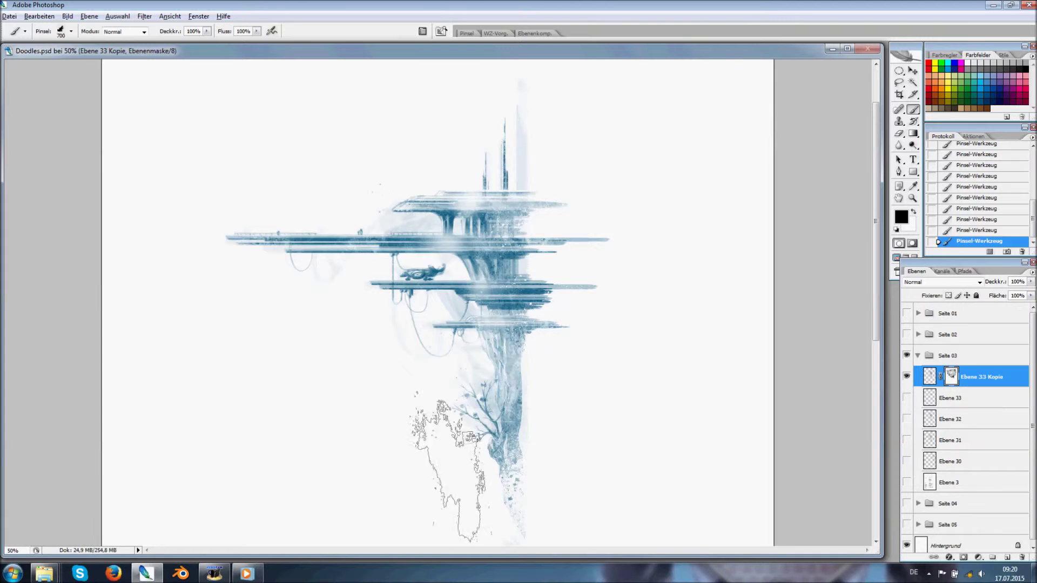
pyautogui.hotkey('ctrl', 'z')
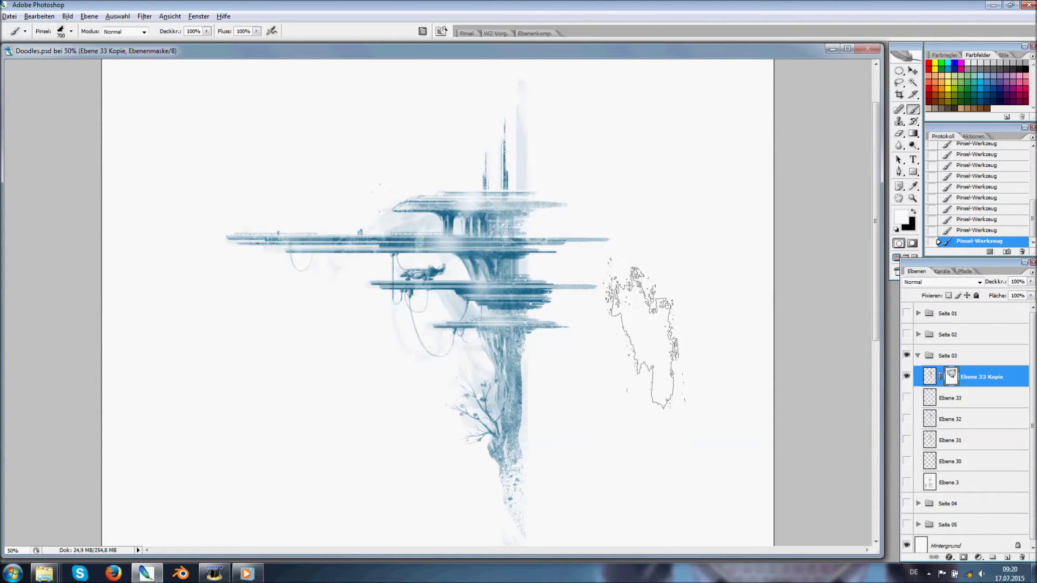
pyautogui.click(977, 399)
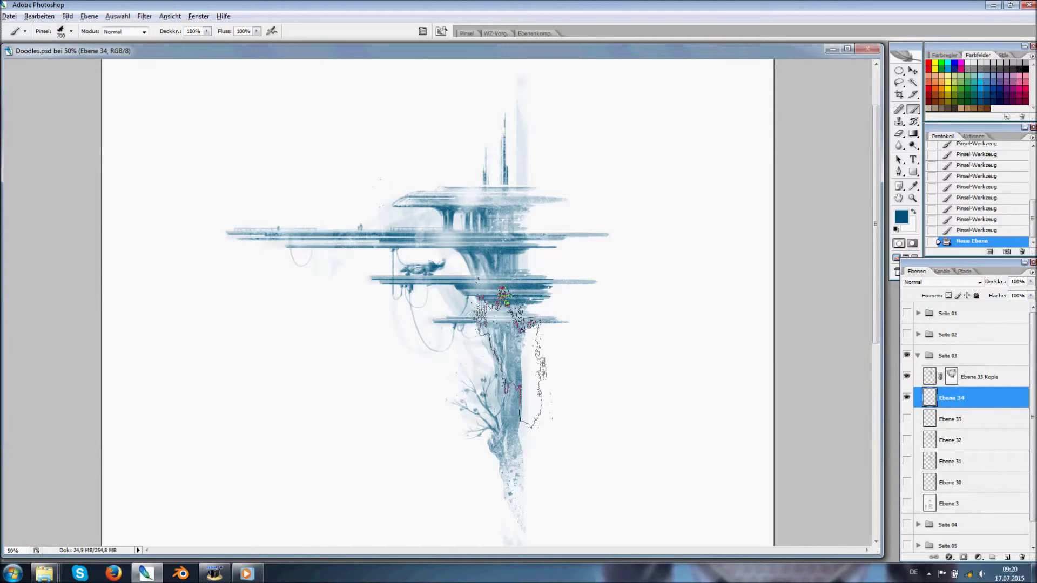
# - At 20% brush opacity, paint soft blue haze near the tree and the structure's lower left
pyautogui.rightClick(500, 346)
pyautogui.press('Escape')
pyautogui.press('2')
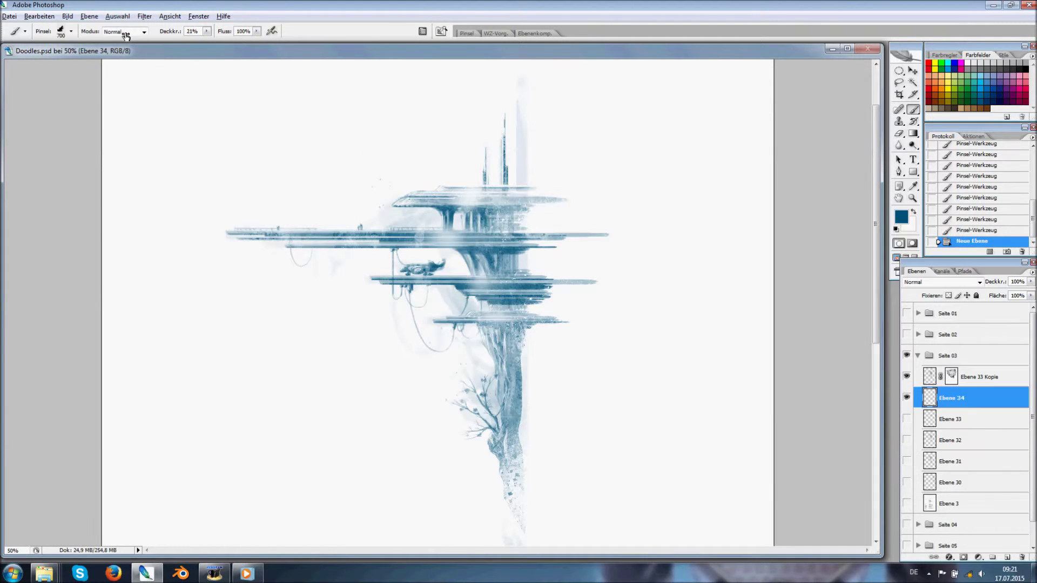
pyautogui.click(424, 324)
pyautogui.click(457, 469)
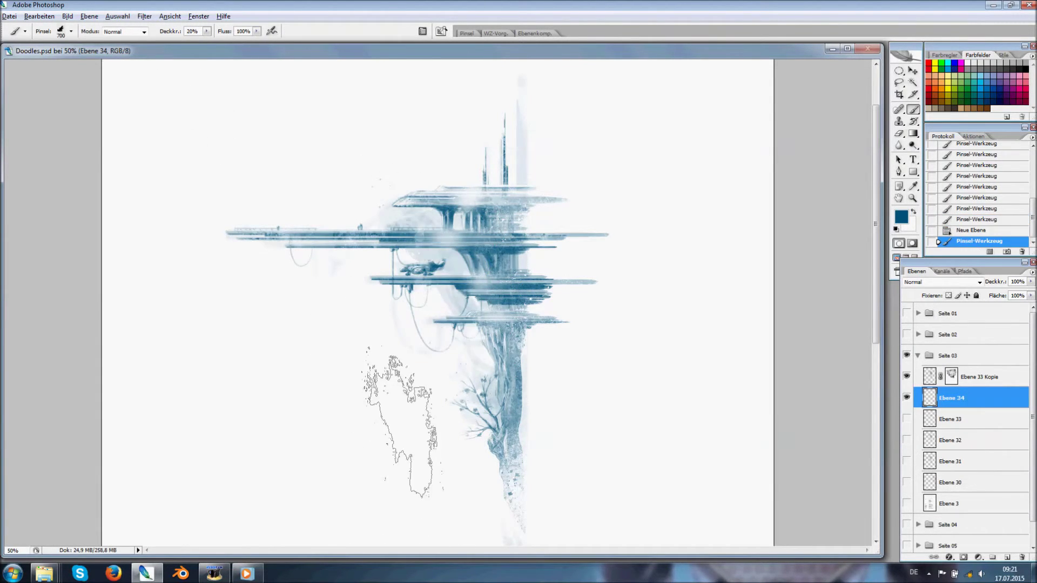
pyautogui.moveTo(438, 480); pyautogui.dragTo(362, 481)
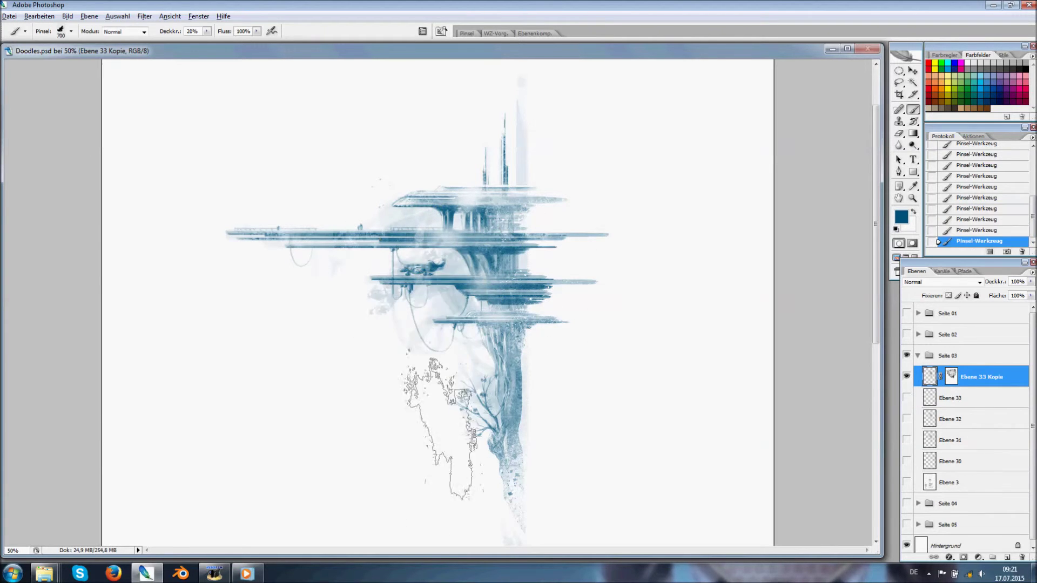